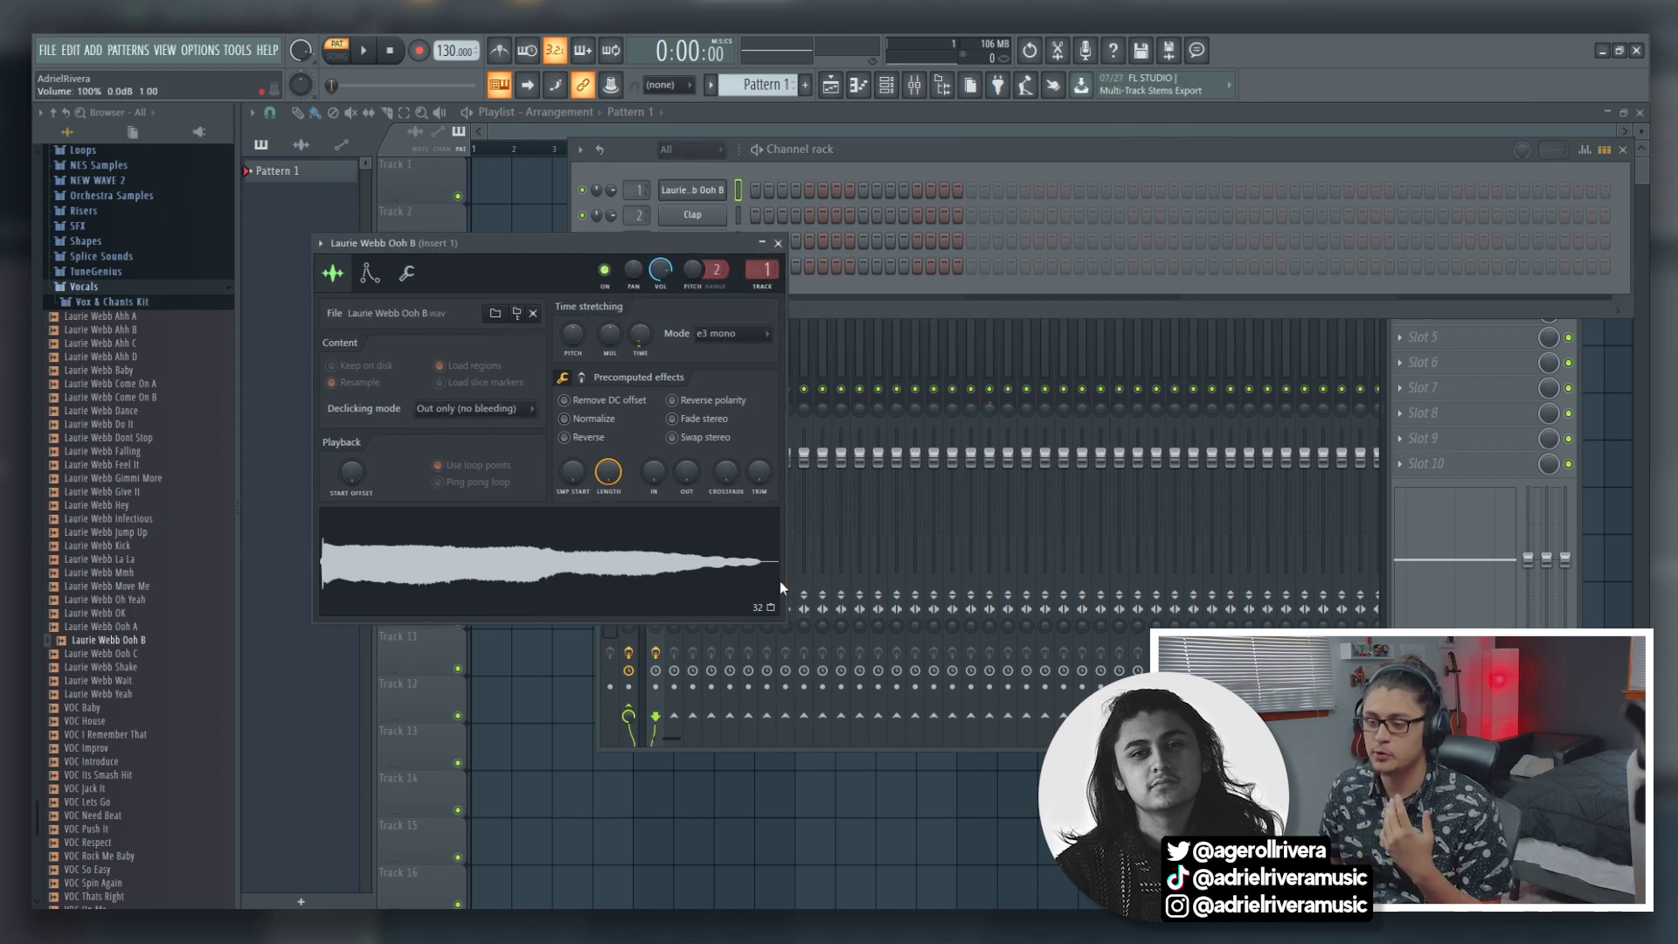
Step: Bring the Laurie Webb Ooh B sample settings to the front and preview the sample
key("ctrl+e")
left_click(325, 559)
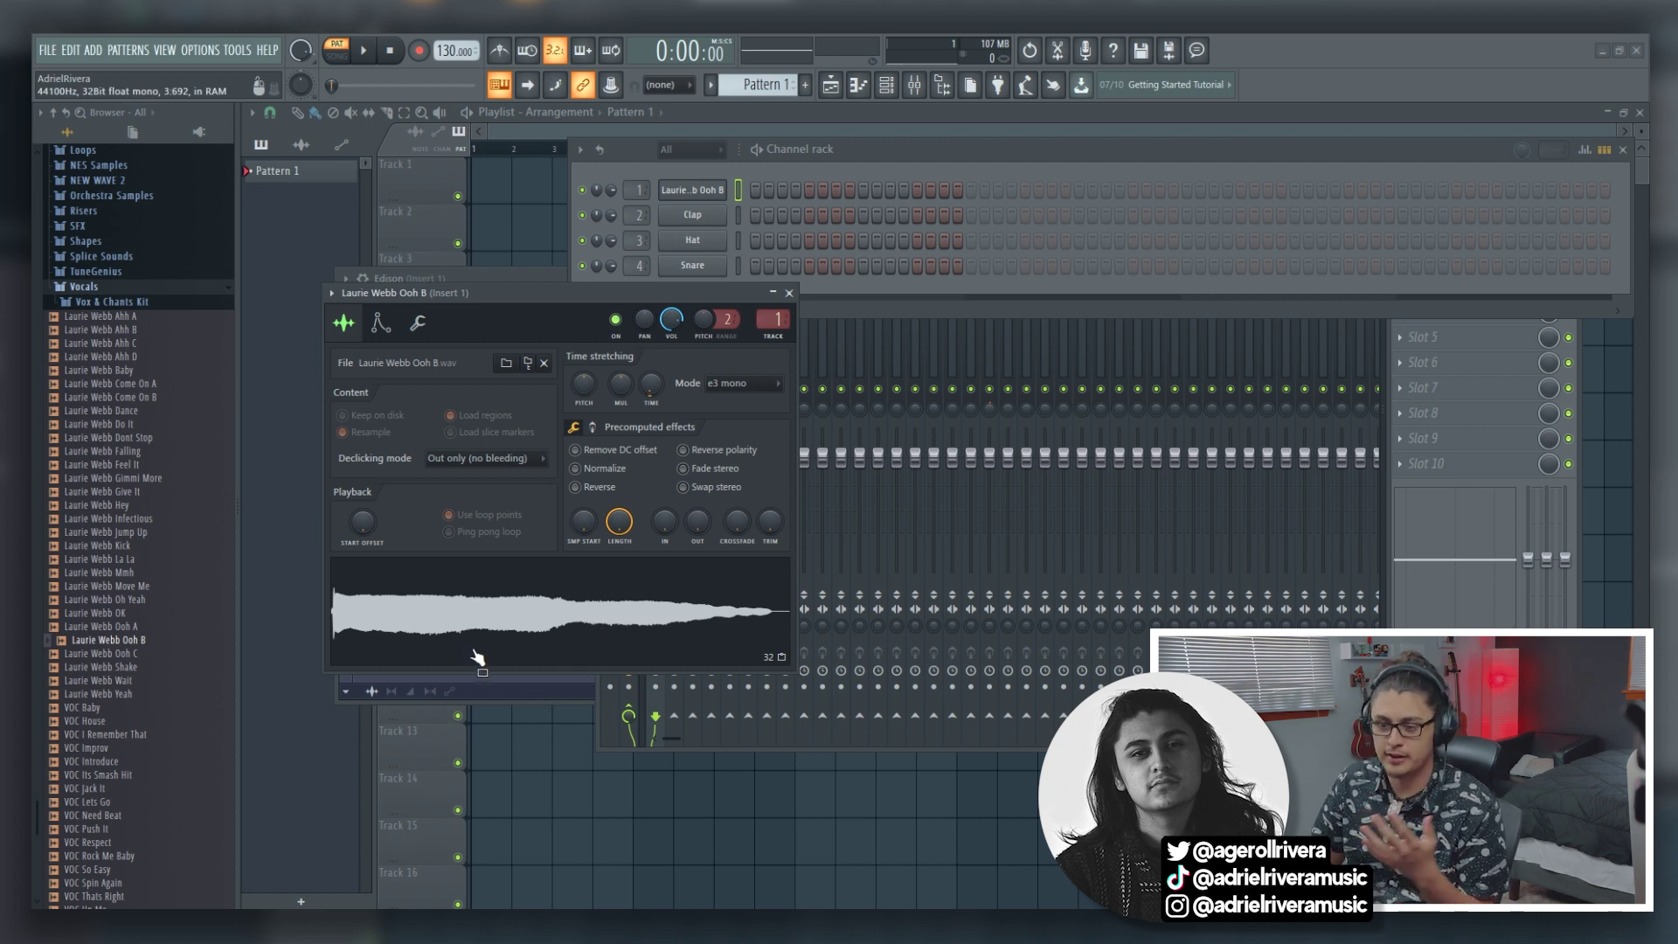
left_click(503, 625)
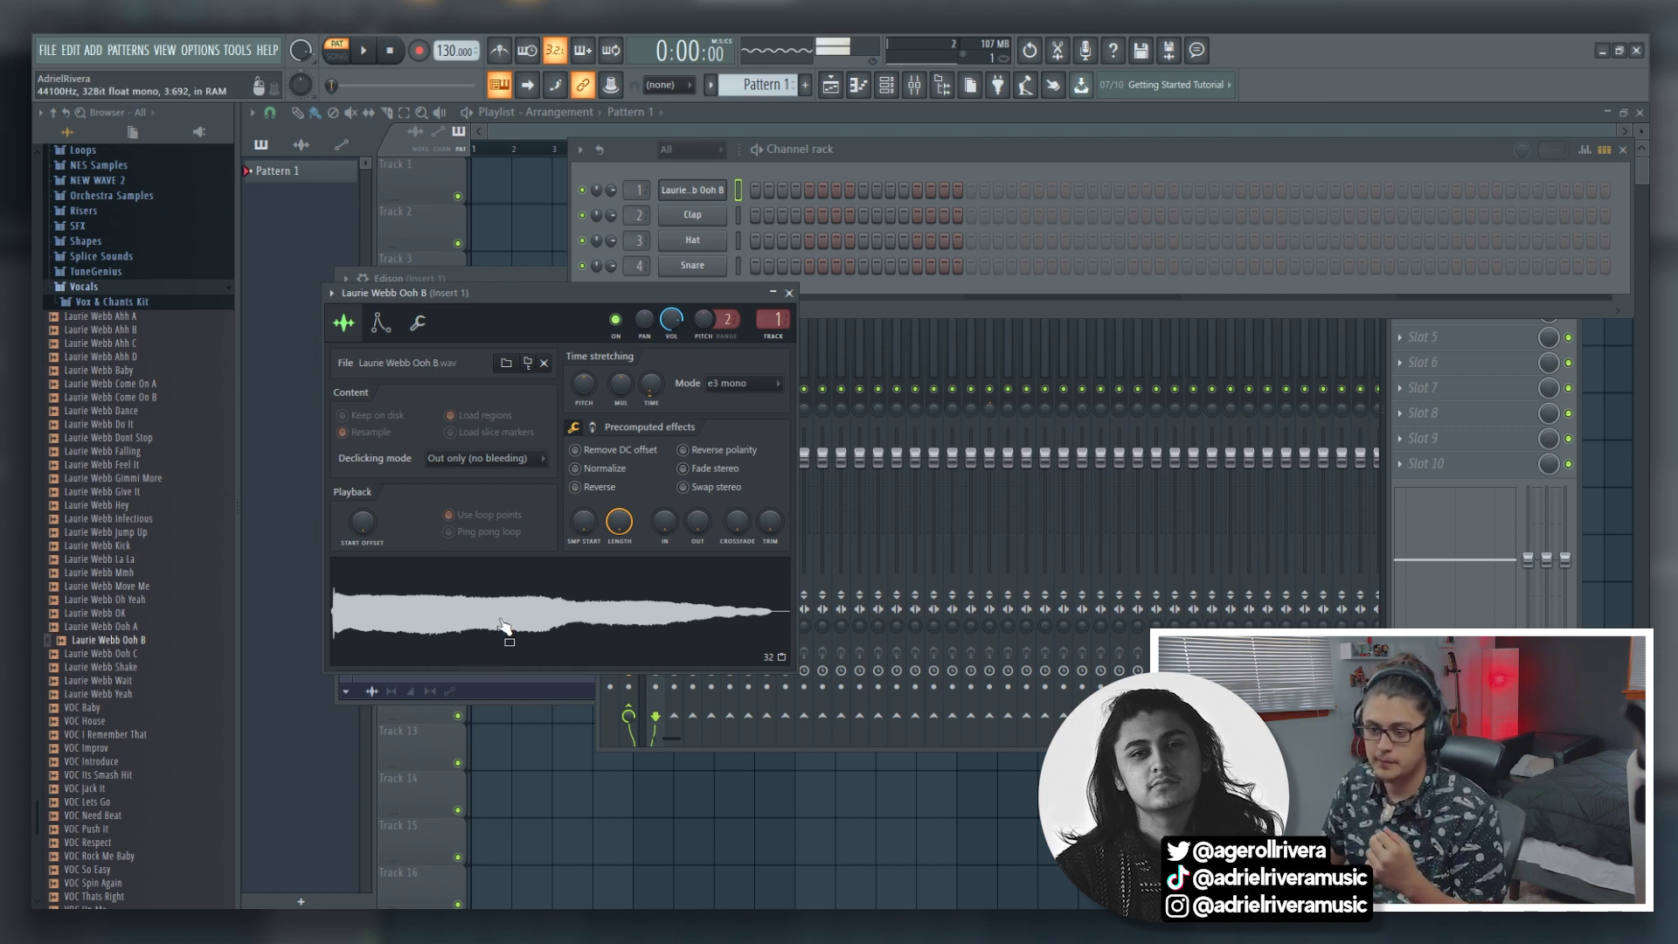
left_click(516, 627)
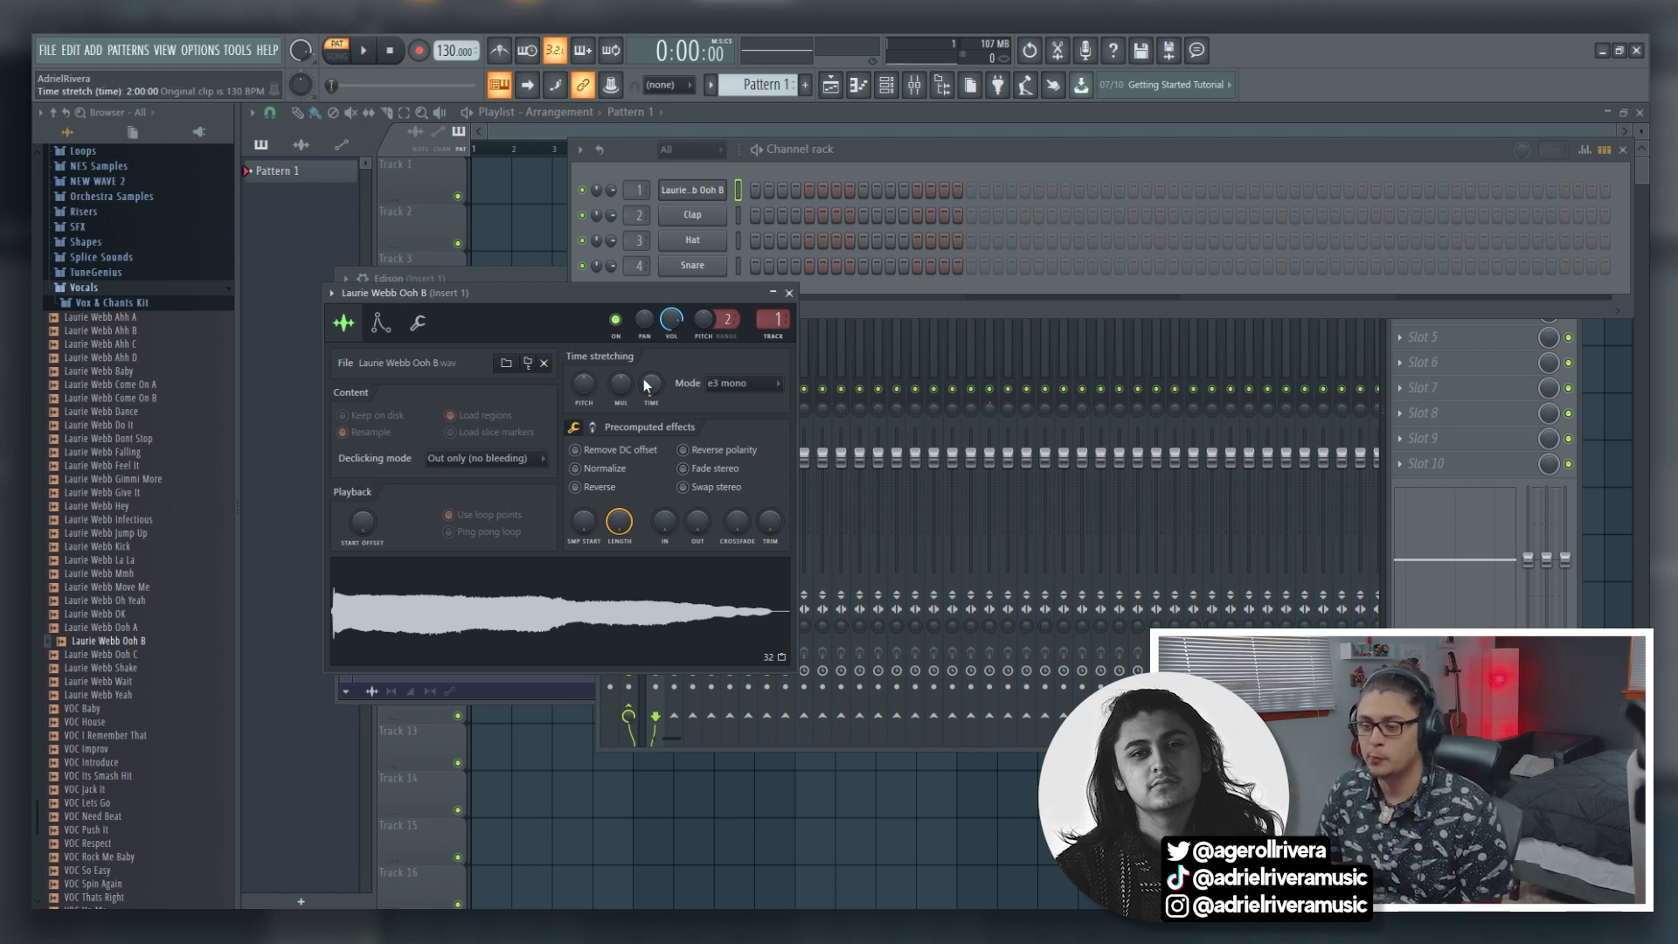
Step: Shift the sample's pitch by 1200 cents, audition it, and pick a time-stretching mode
mouse_move(584, 385)
left_mouse_down()
mouse_move(583, 358)
mouse_move(584, 385)
mouse_move(564, 381)
left_mouse_up()
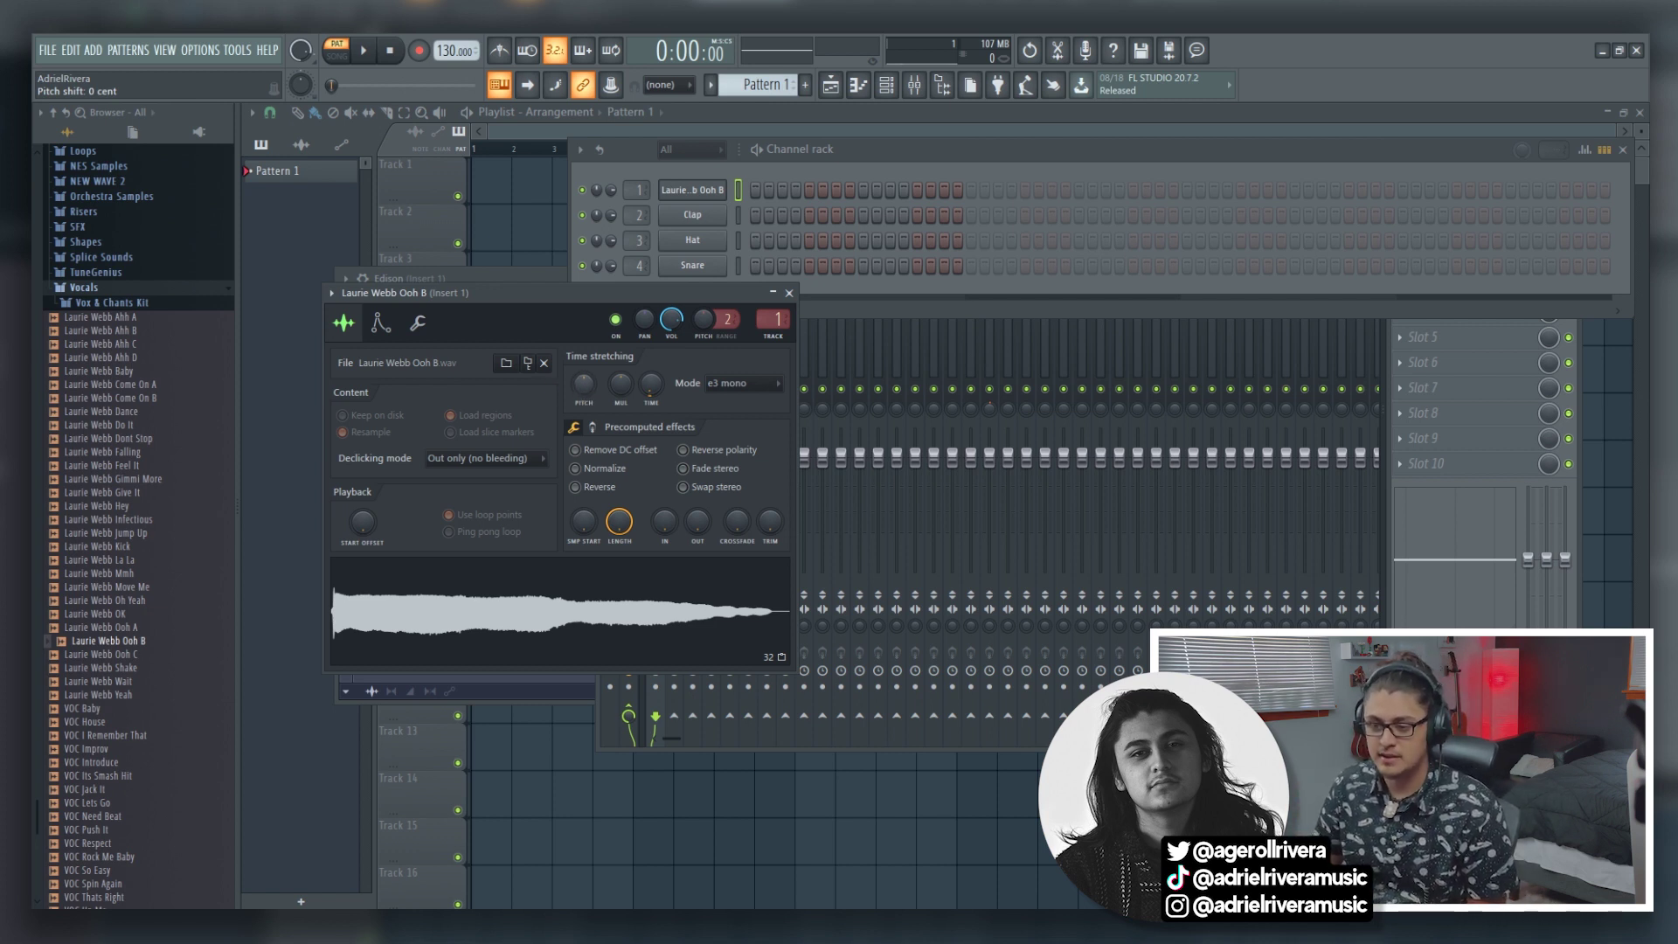
left_click_drag(580, 385, 584, 374)
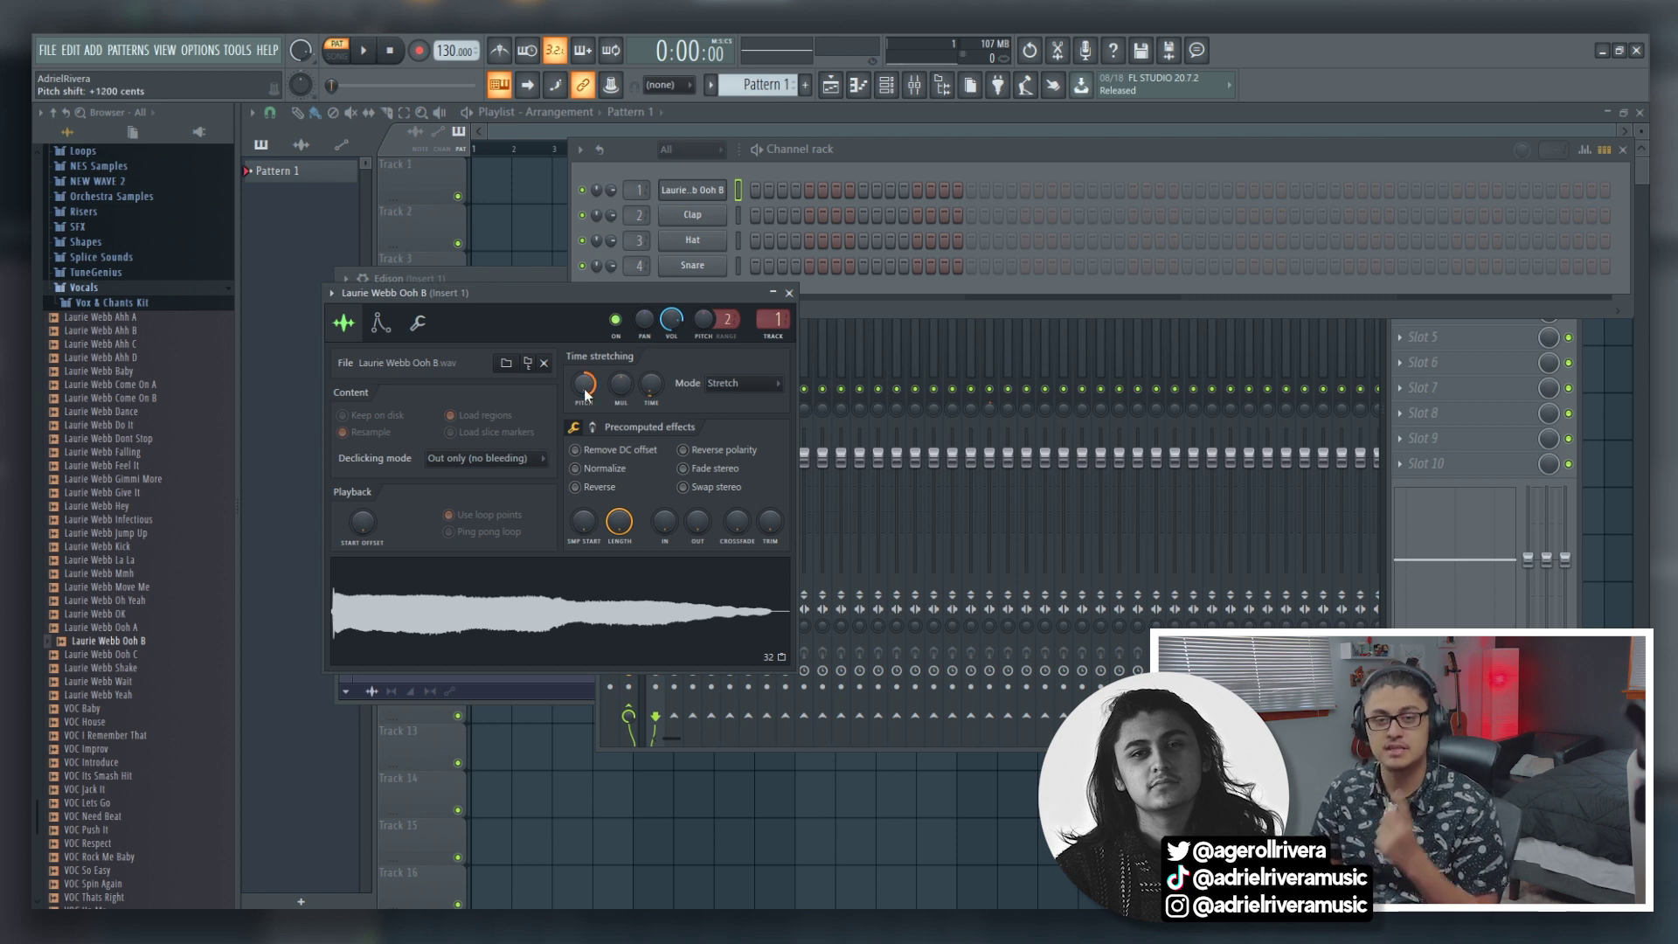
left_click(587, 625)
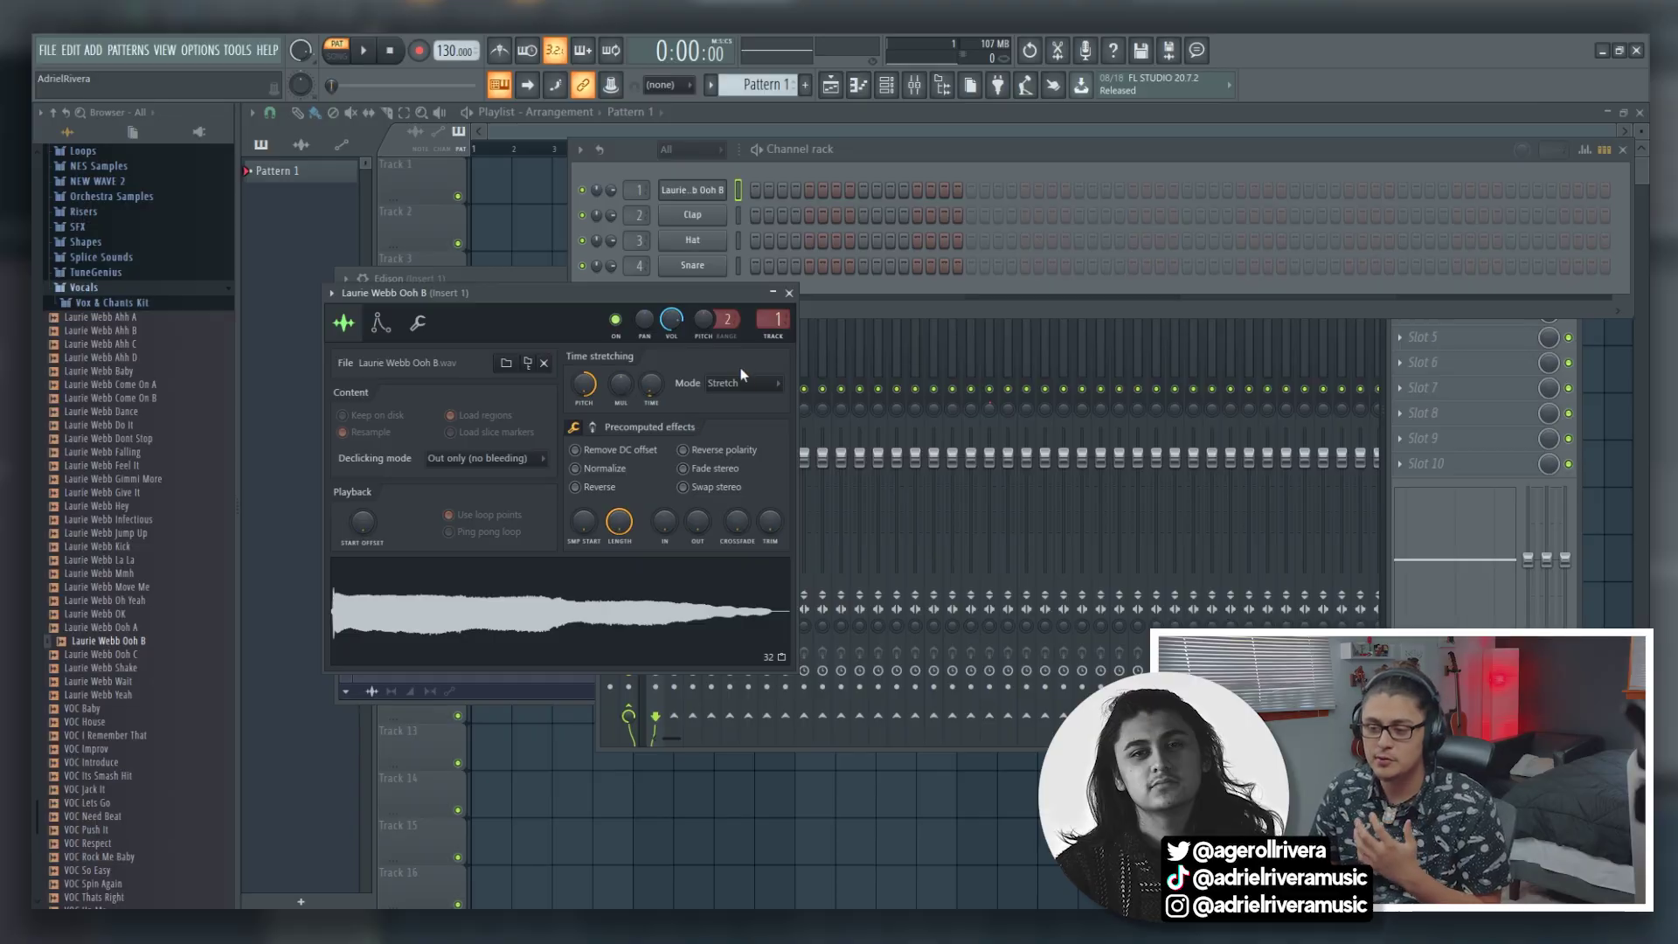
left_click(732, 382)
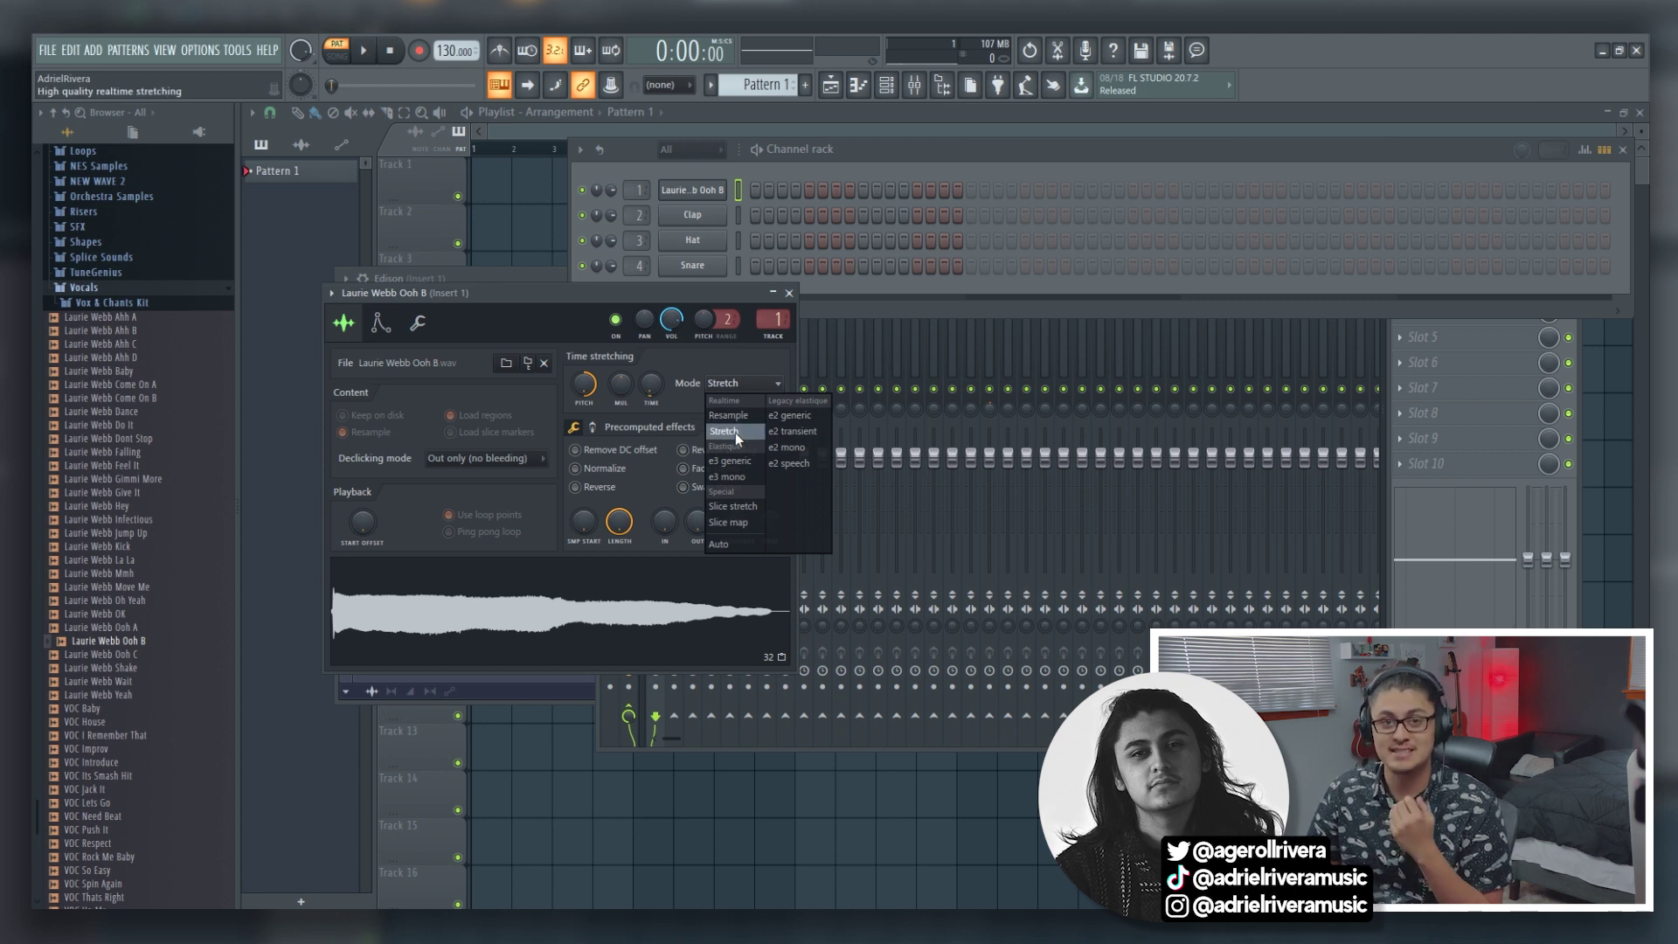
Step: Set time stretching to e3 mono and preview the Ooh B vocal raised about +66 cents
left_click(733, 476)
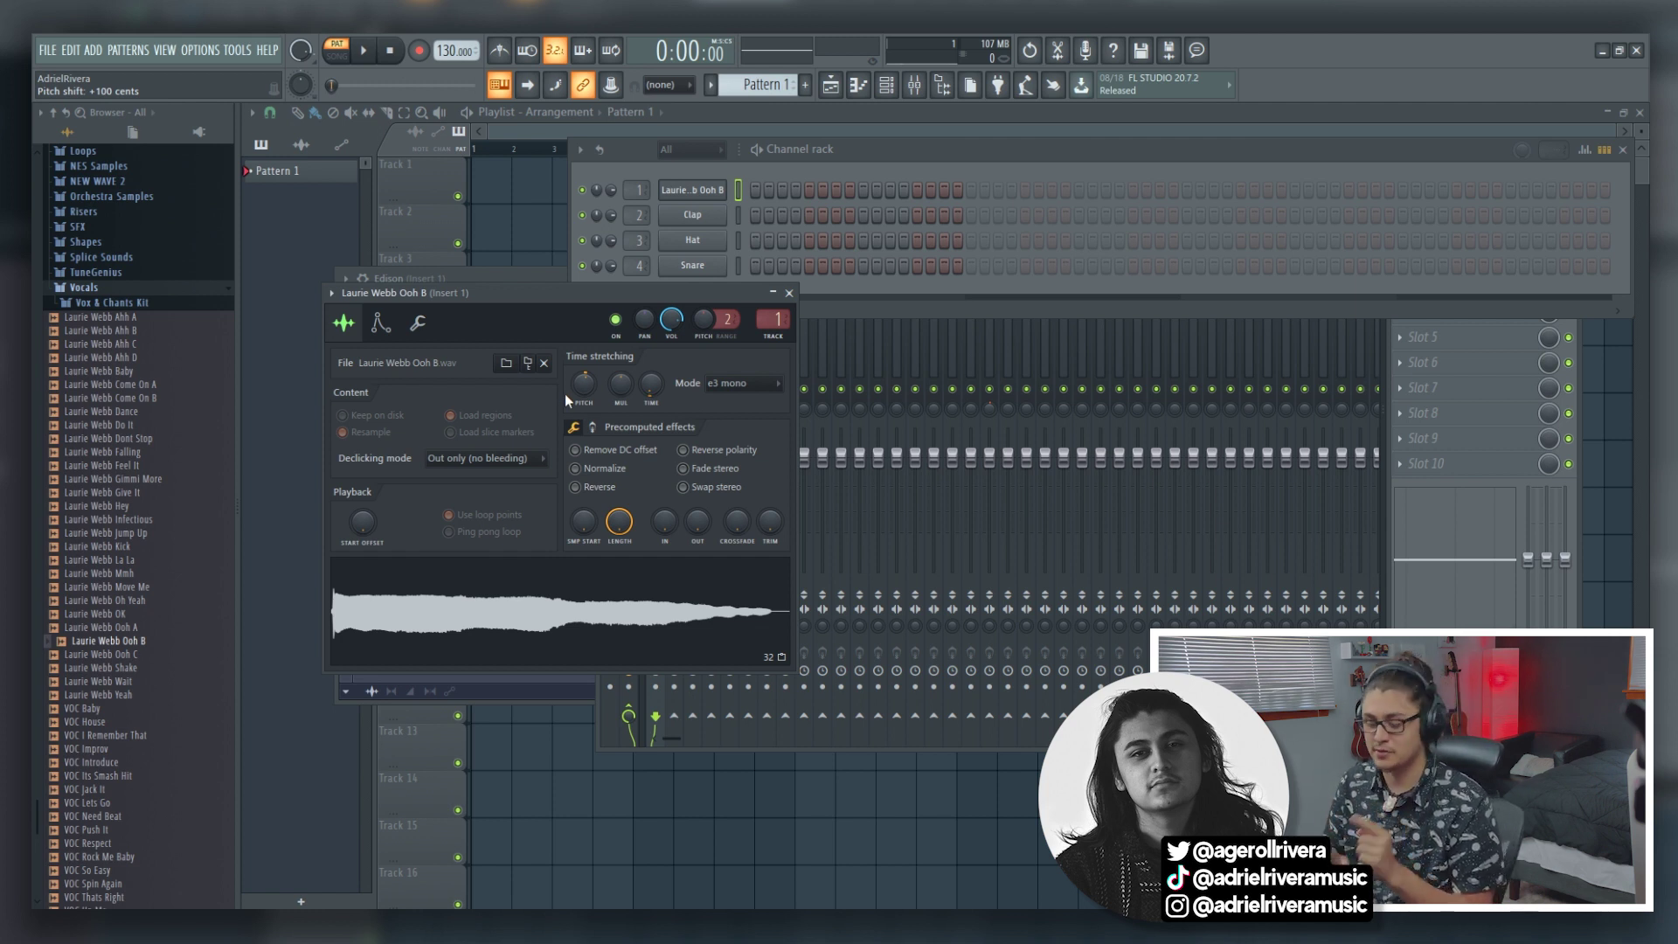
left_click(551, 611)
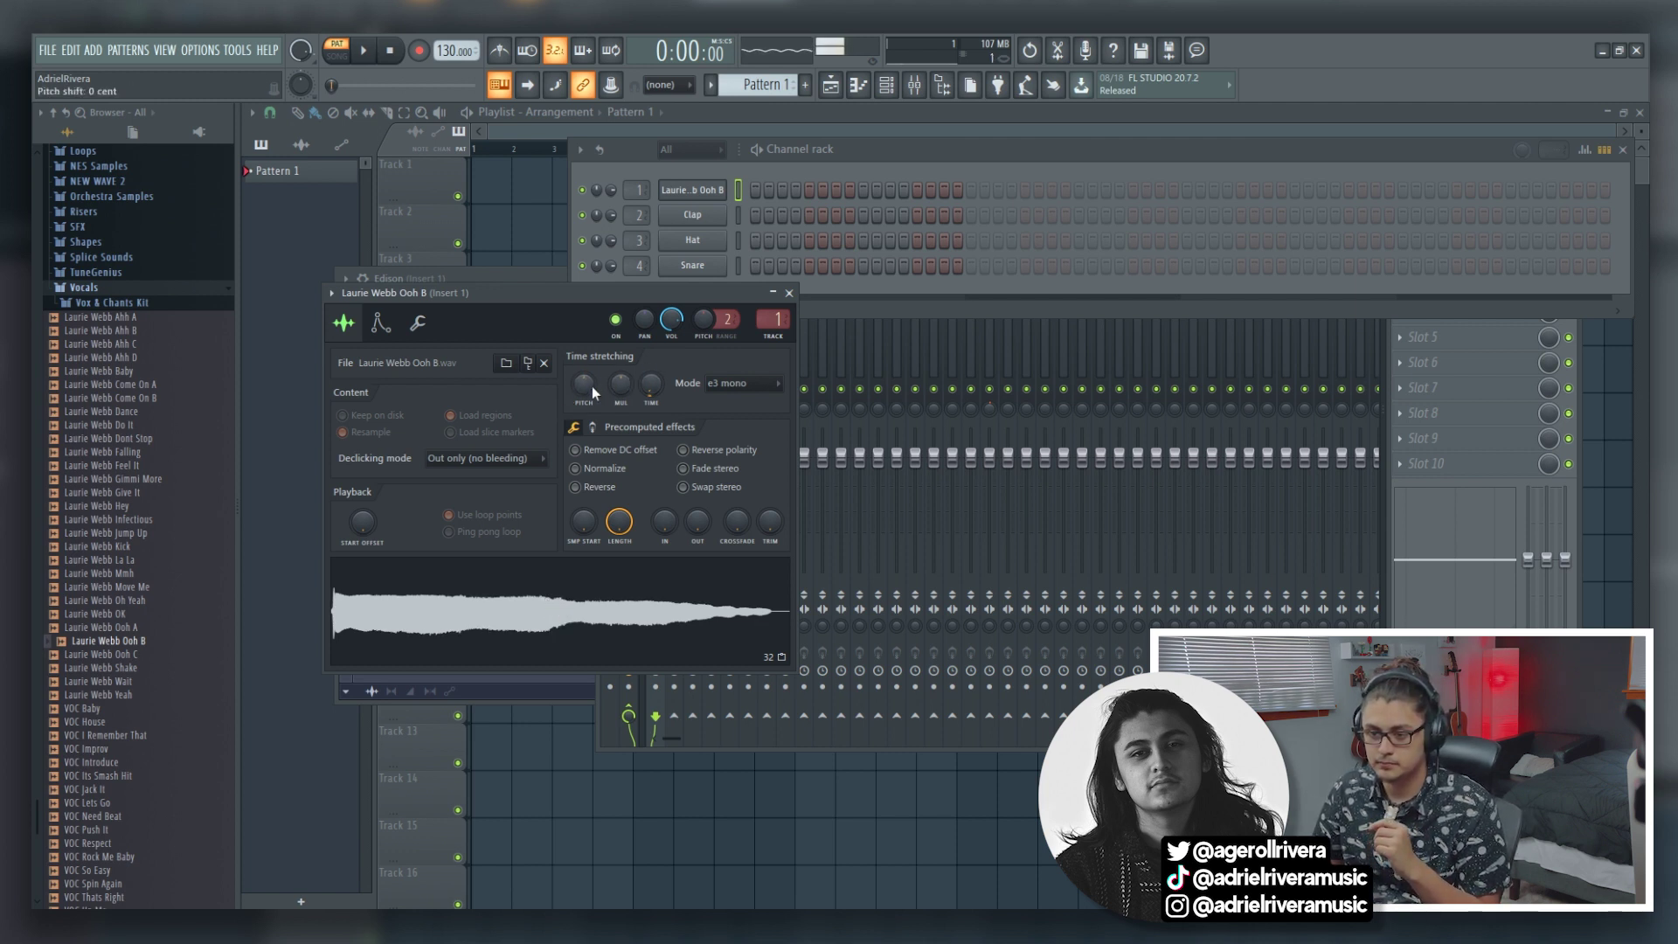
left_click_drag(583, 400, 584, 389)
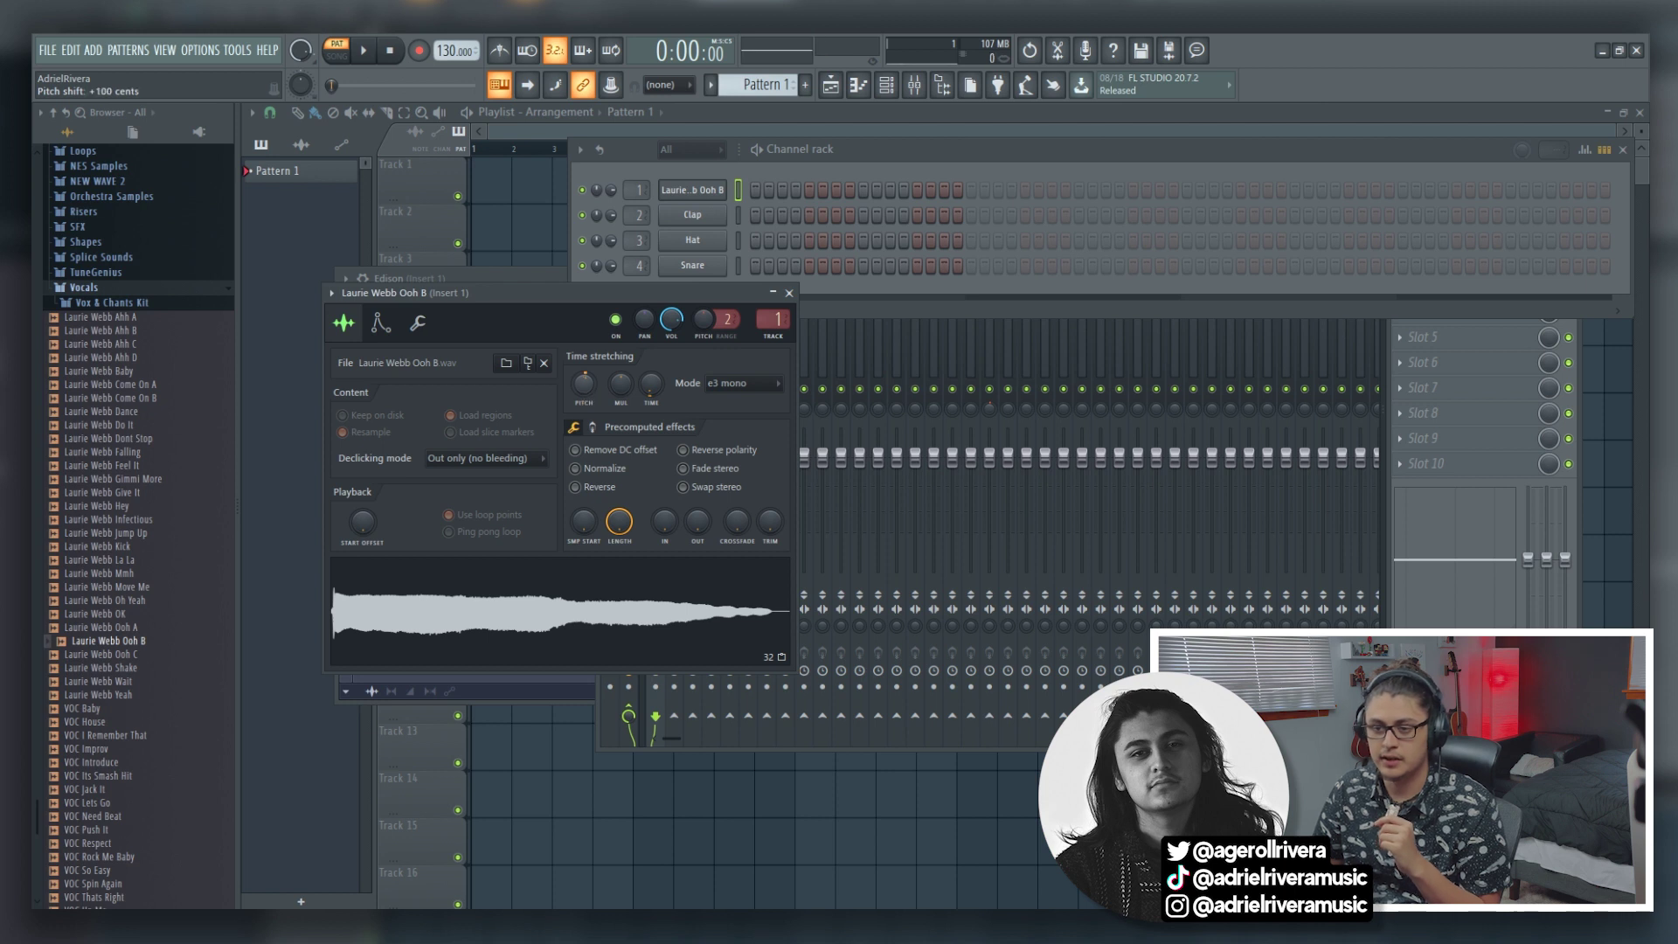
left_click(577, 582)
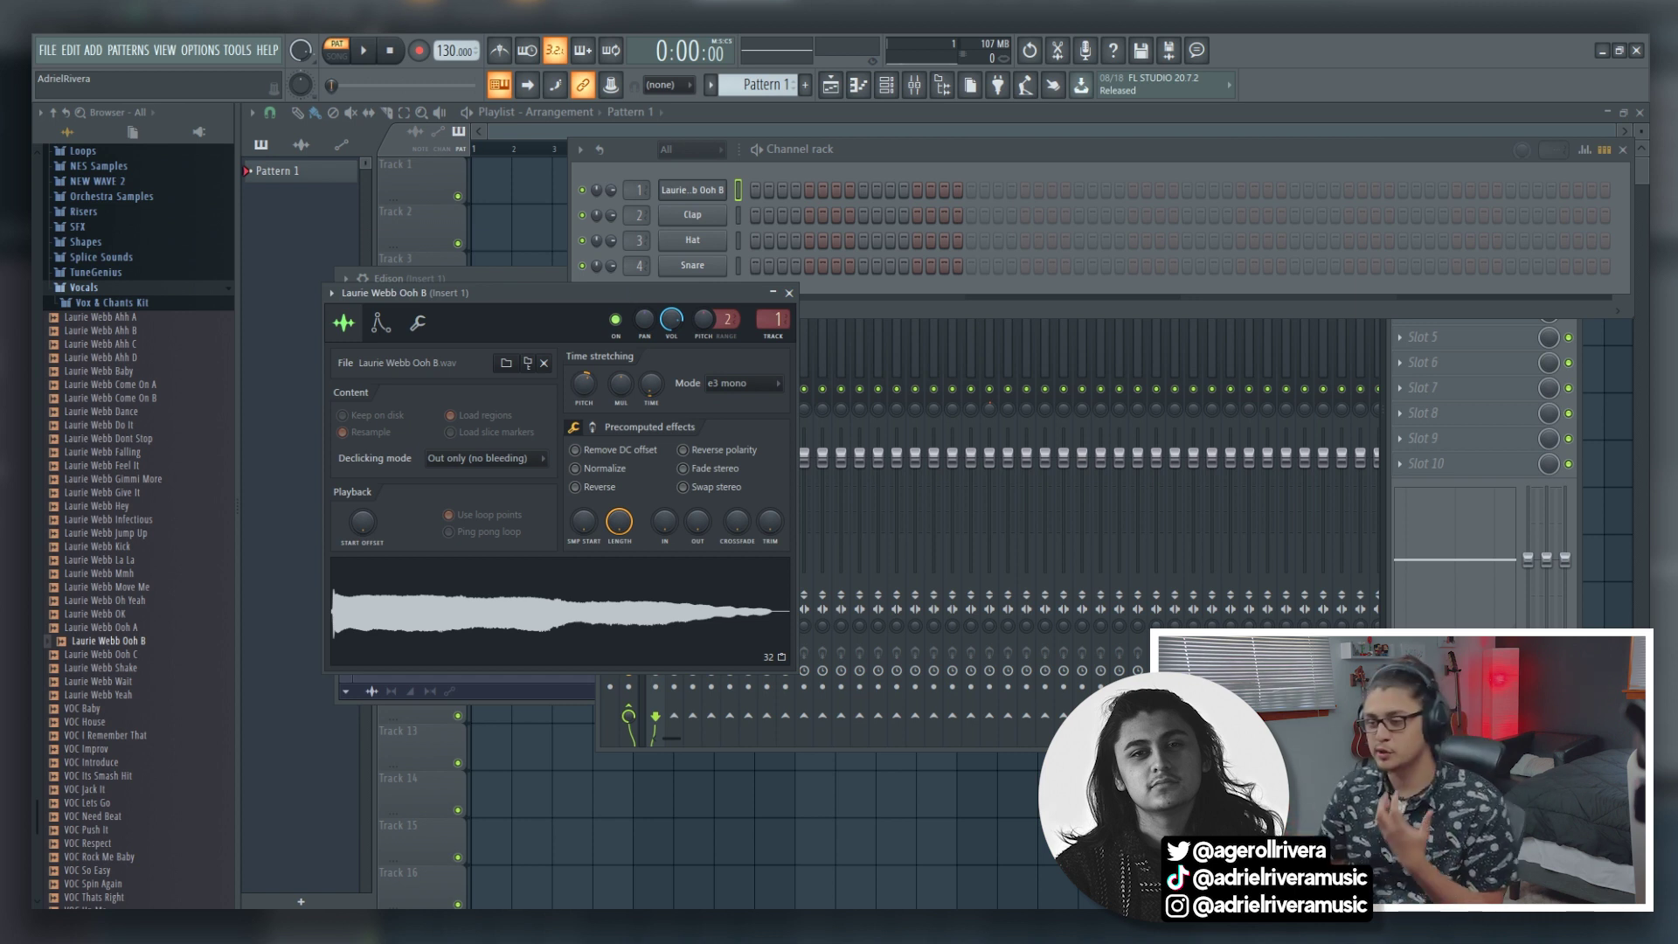
Step: Show the mixer and bring up an empty Edison editor on insert 1
key("F9")
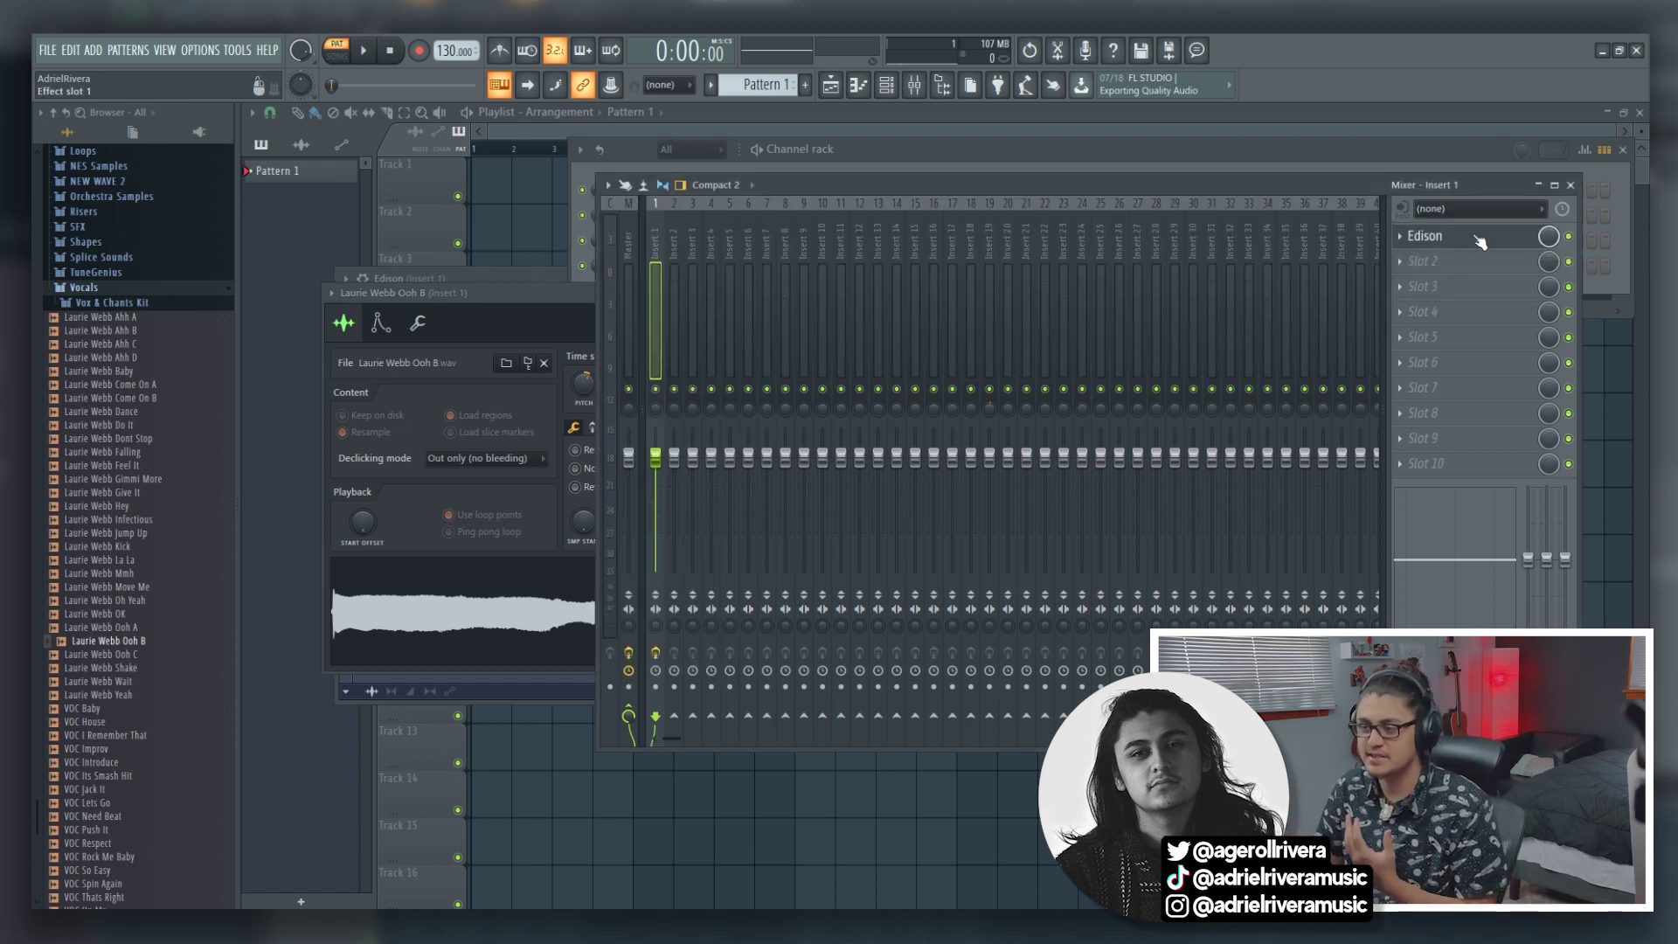
left_click(1424, 236)
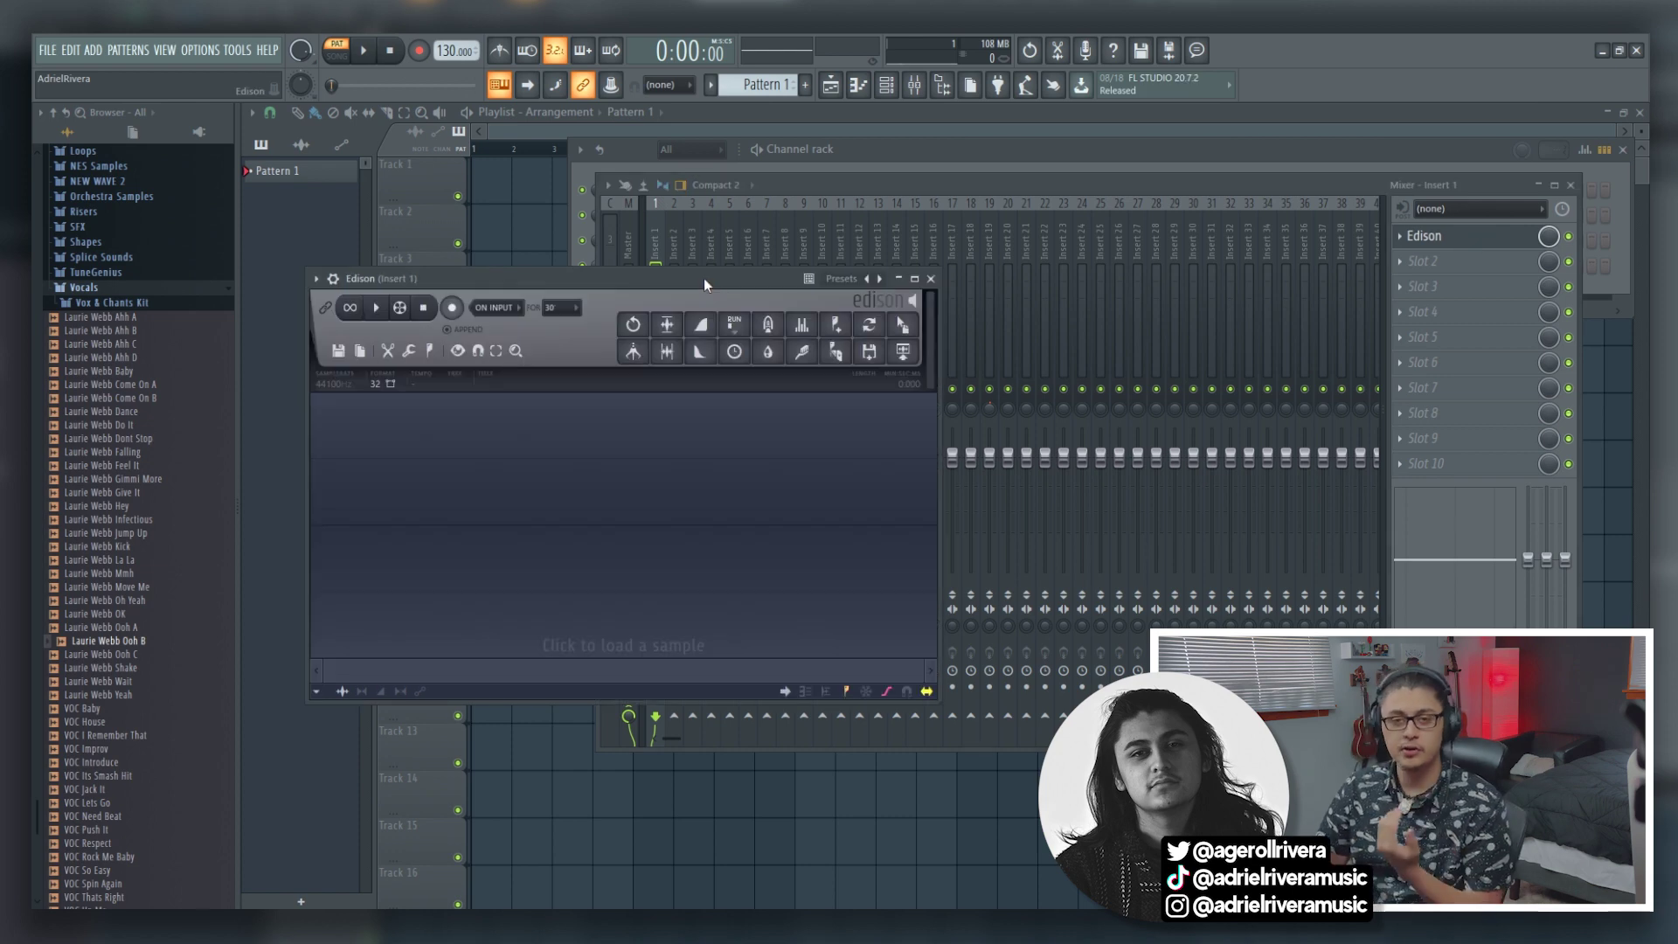
left_click(1430, 238)
left_click(1401, 237)
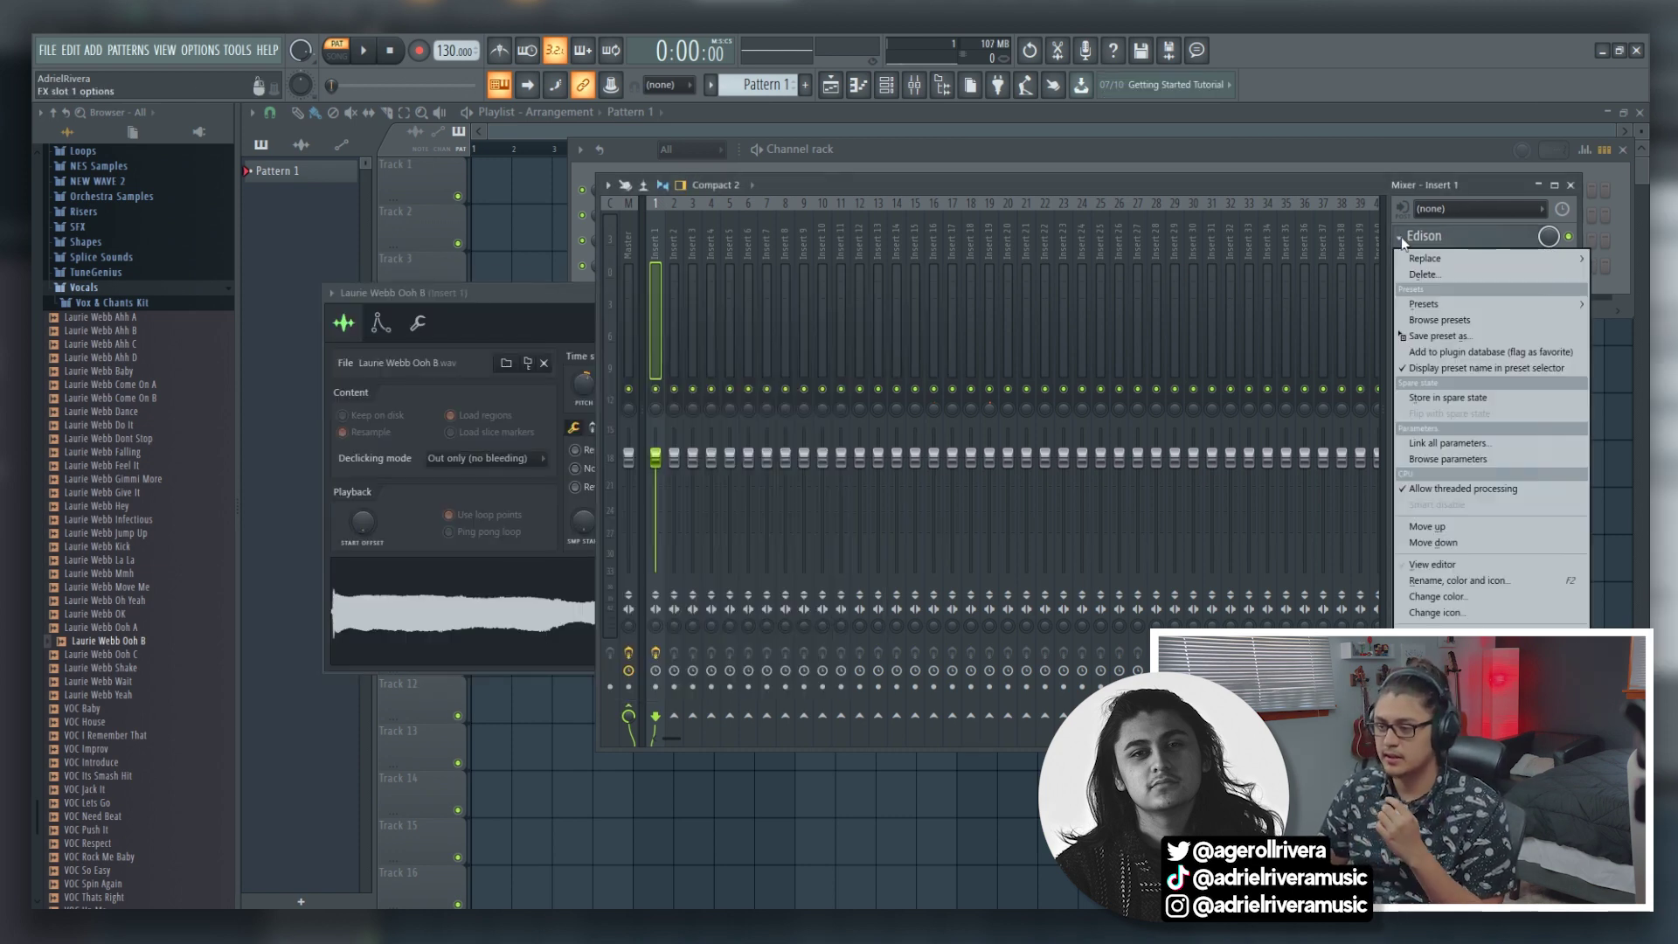
mouse_move(1489, 271)
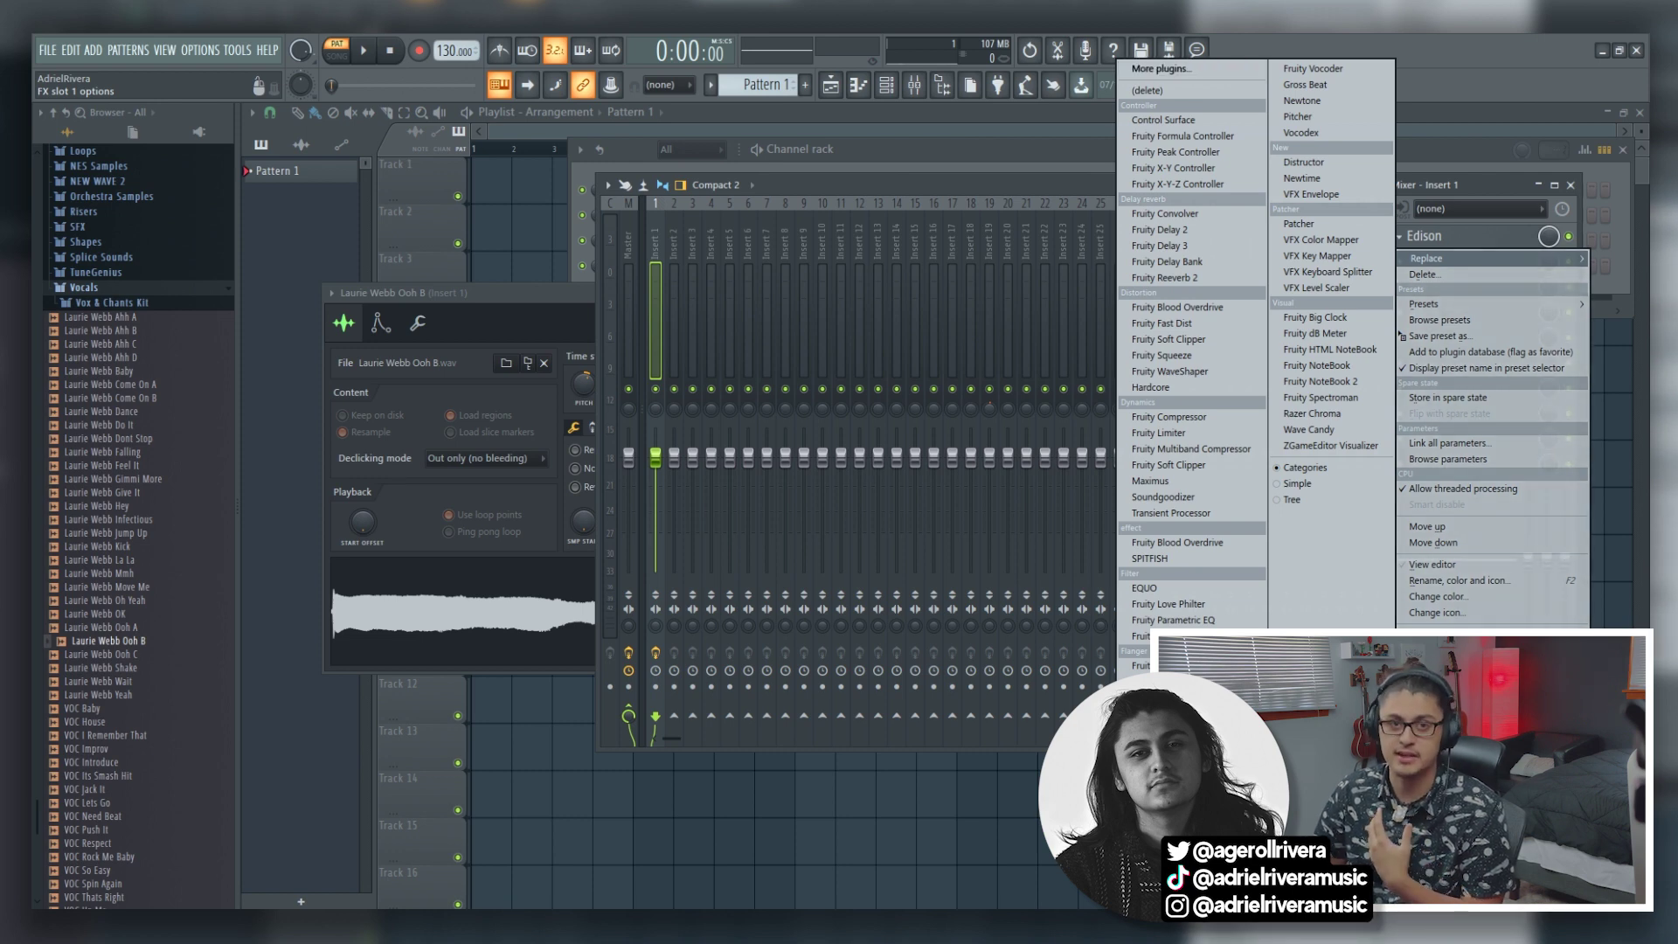
left_click(1171, 786)
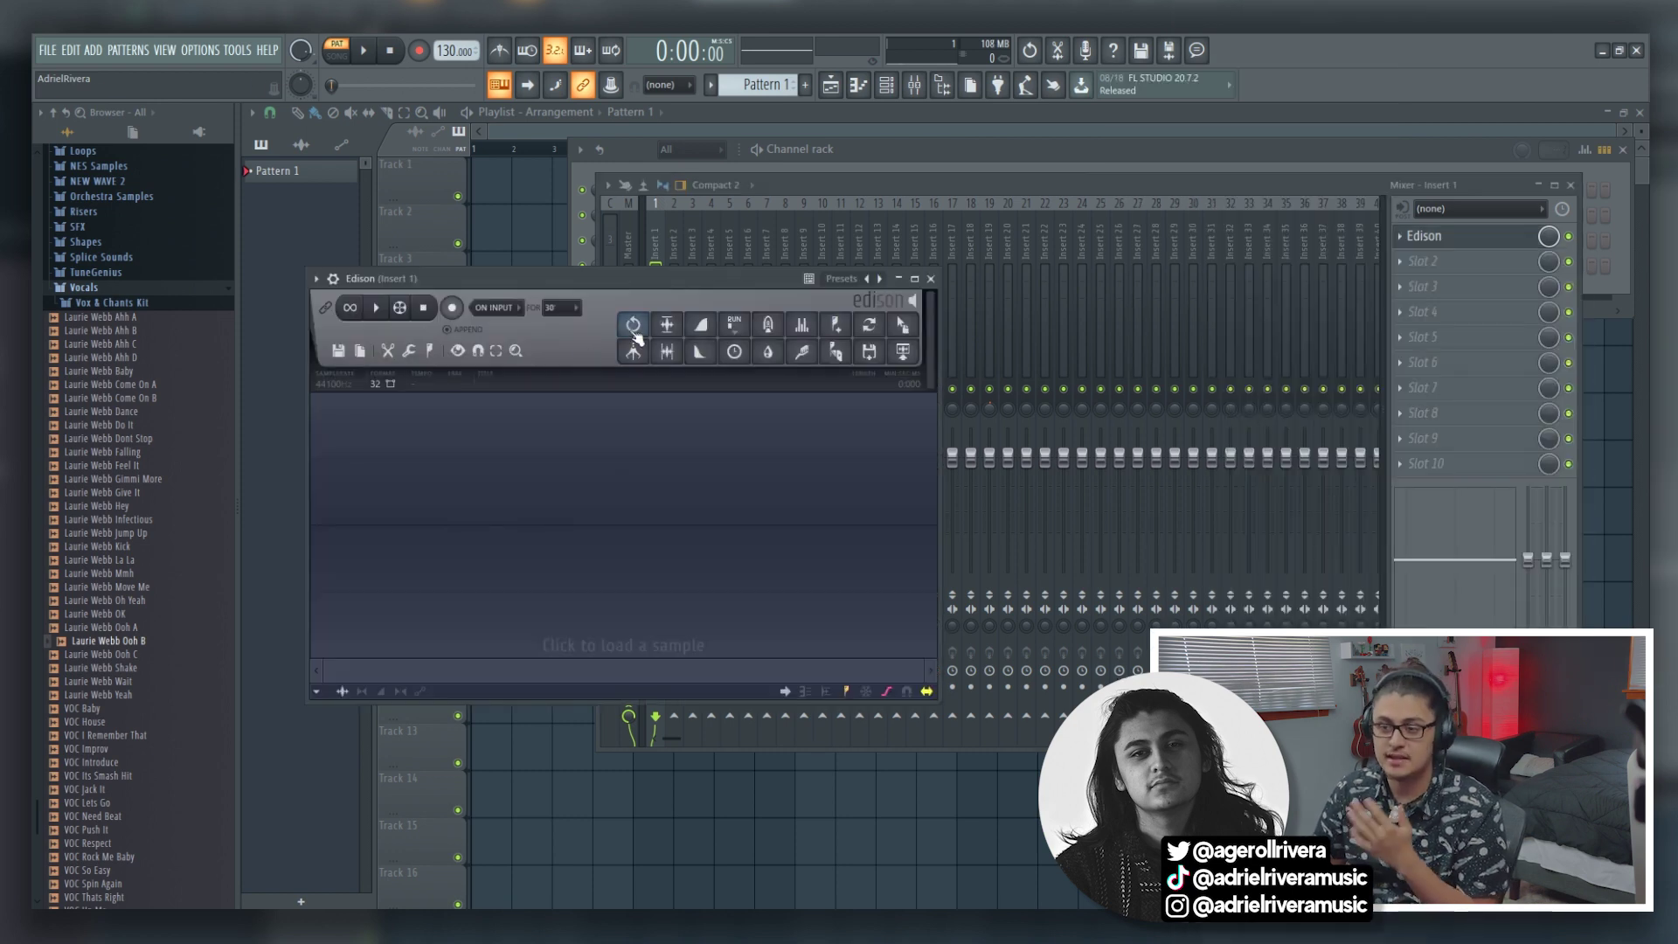
Step: Drag the Laurie Webb Ooh B sample from the channel rack into Edison and play it
left_click(896, 86)
left_click(692, 190)
left_click_drag(665, 472, 465, 486)
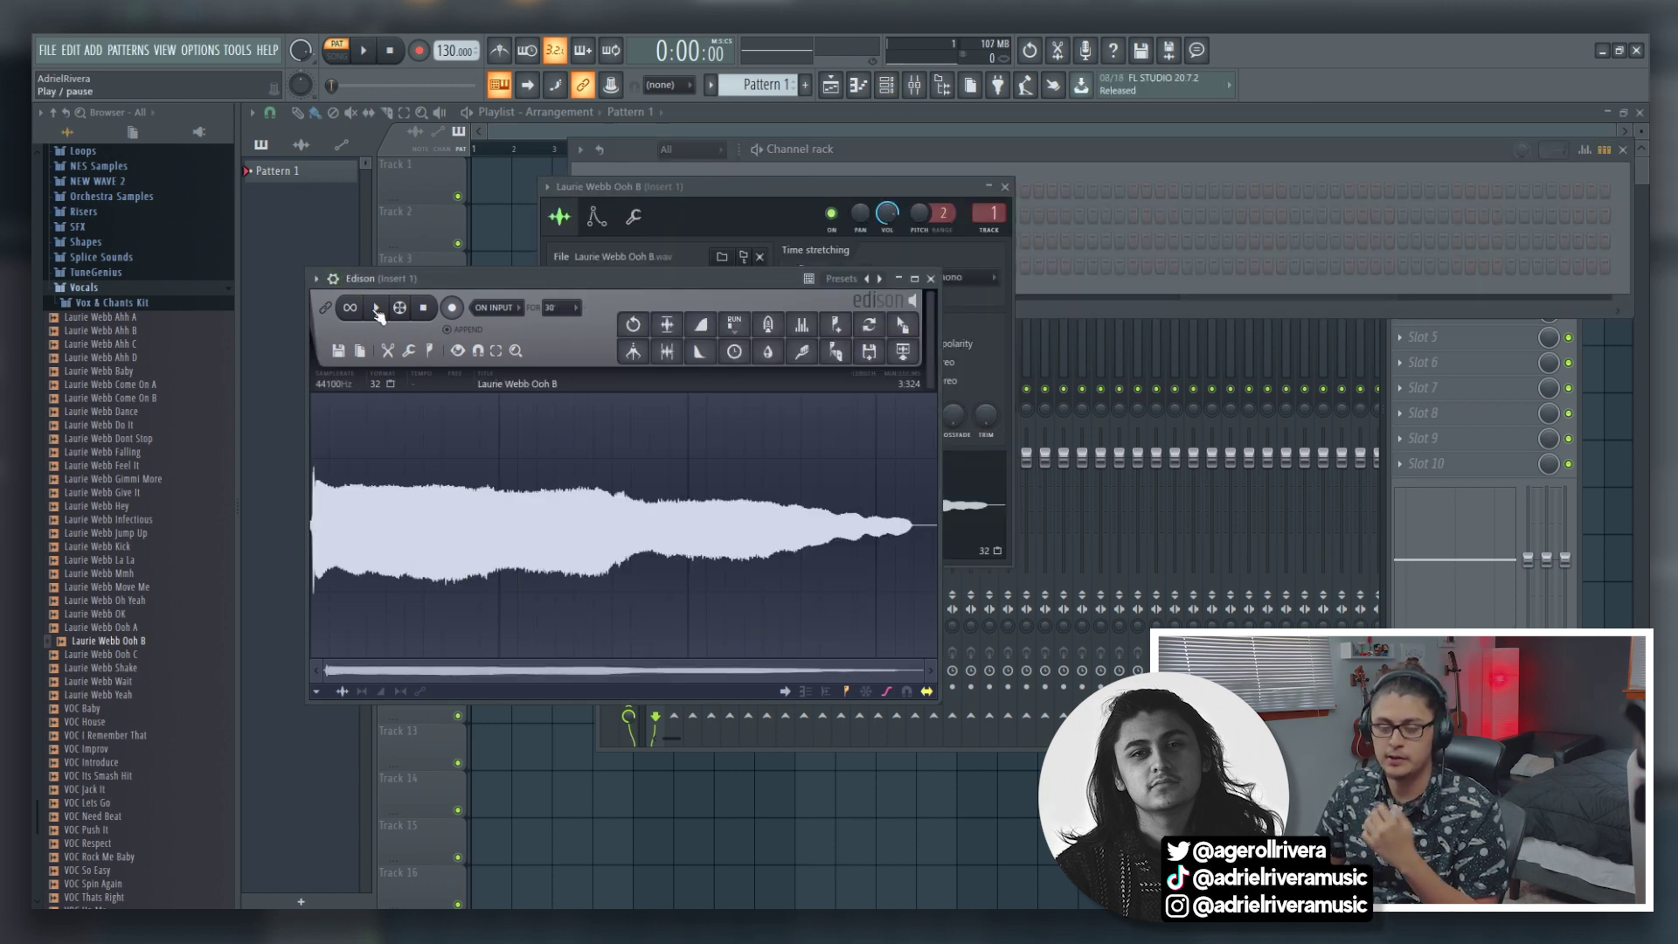
left_click(378, 311)
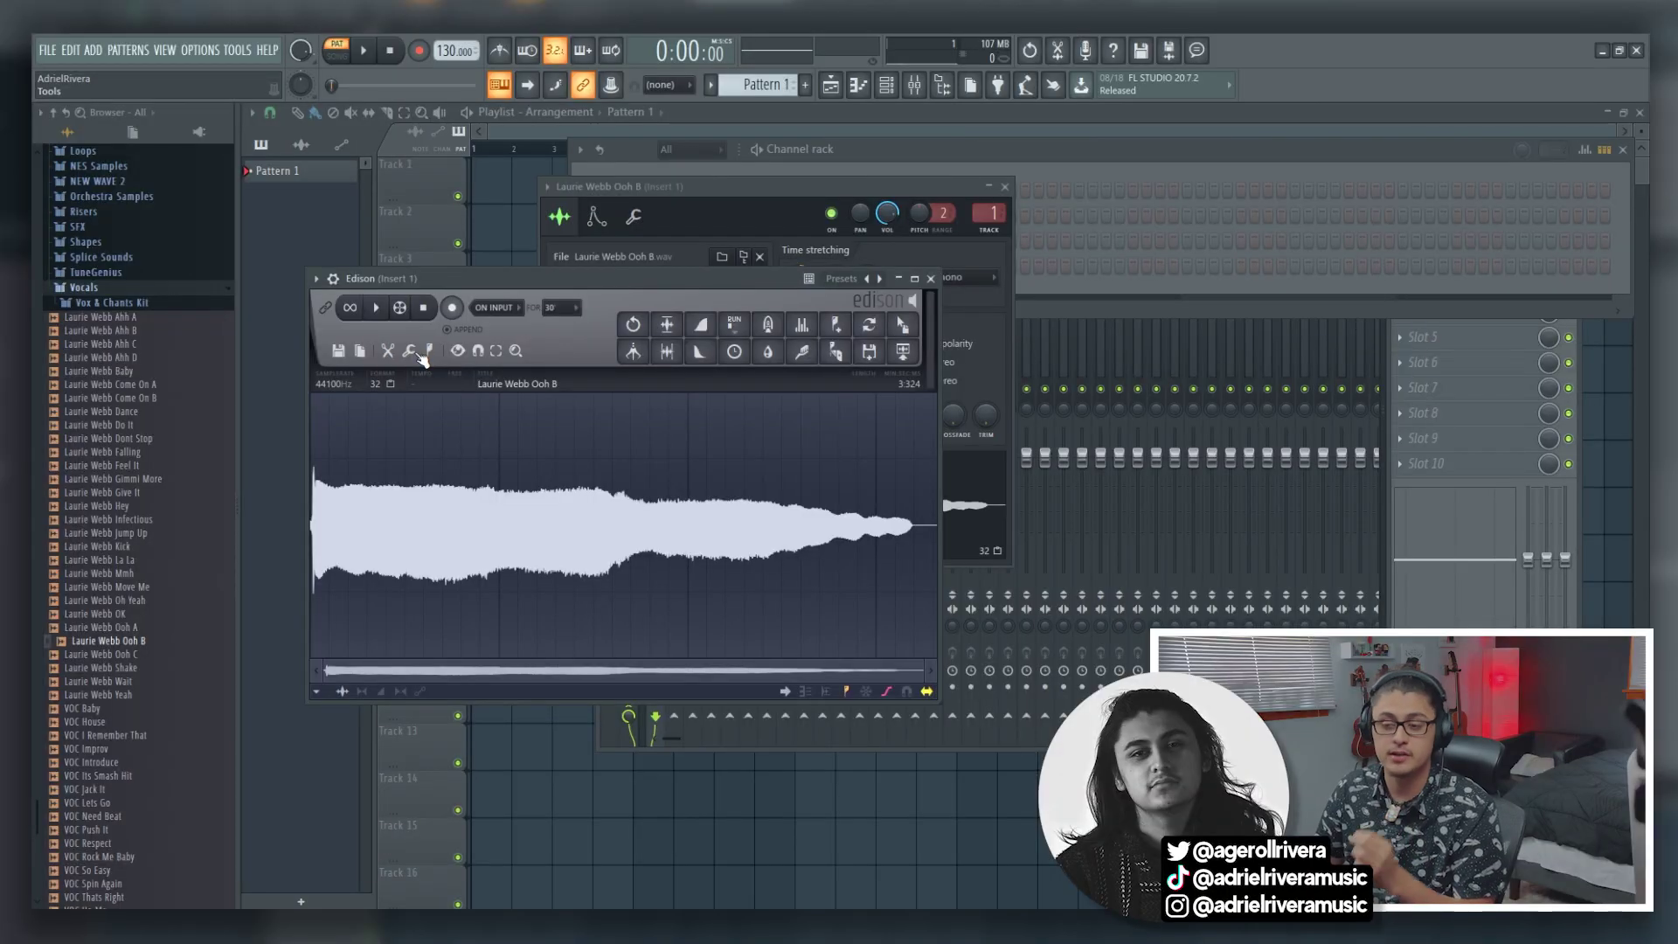
Step: Launch Edison's Time stretch / pitch shift tool and place its dialog beside the waveform
left_click(419, 354)
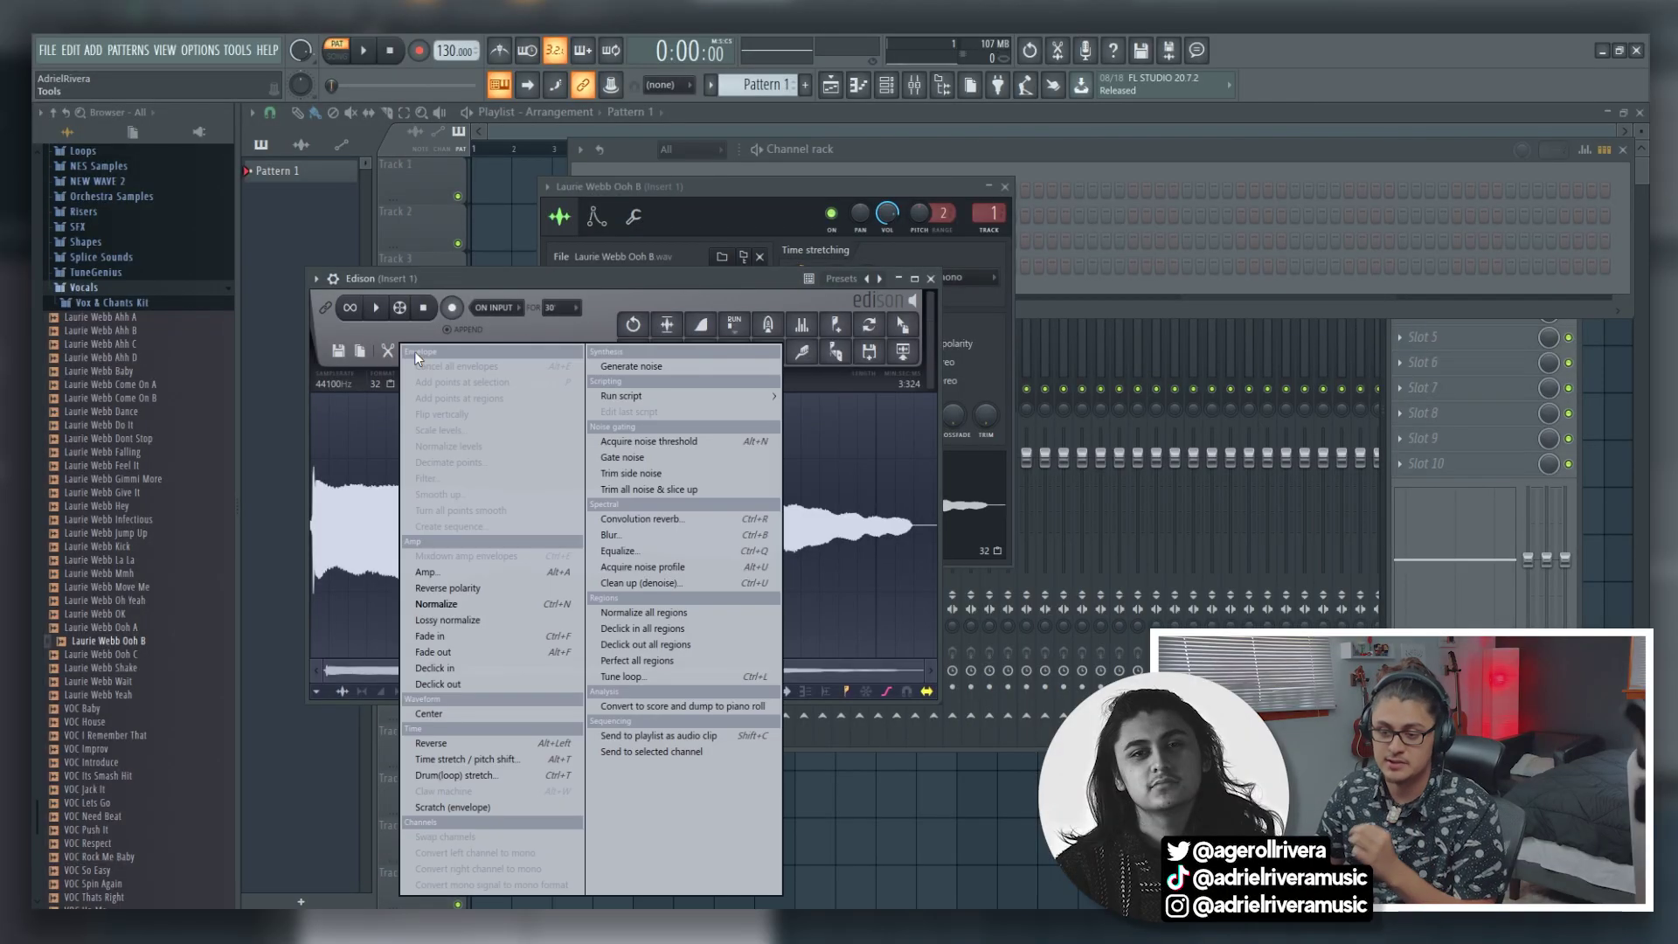
left_click(479, 760)
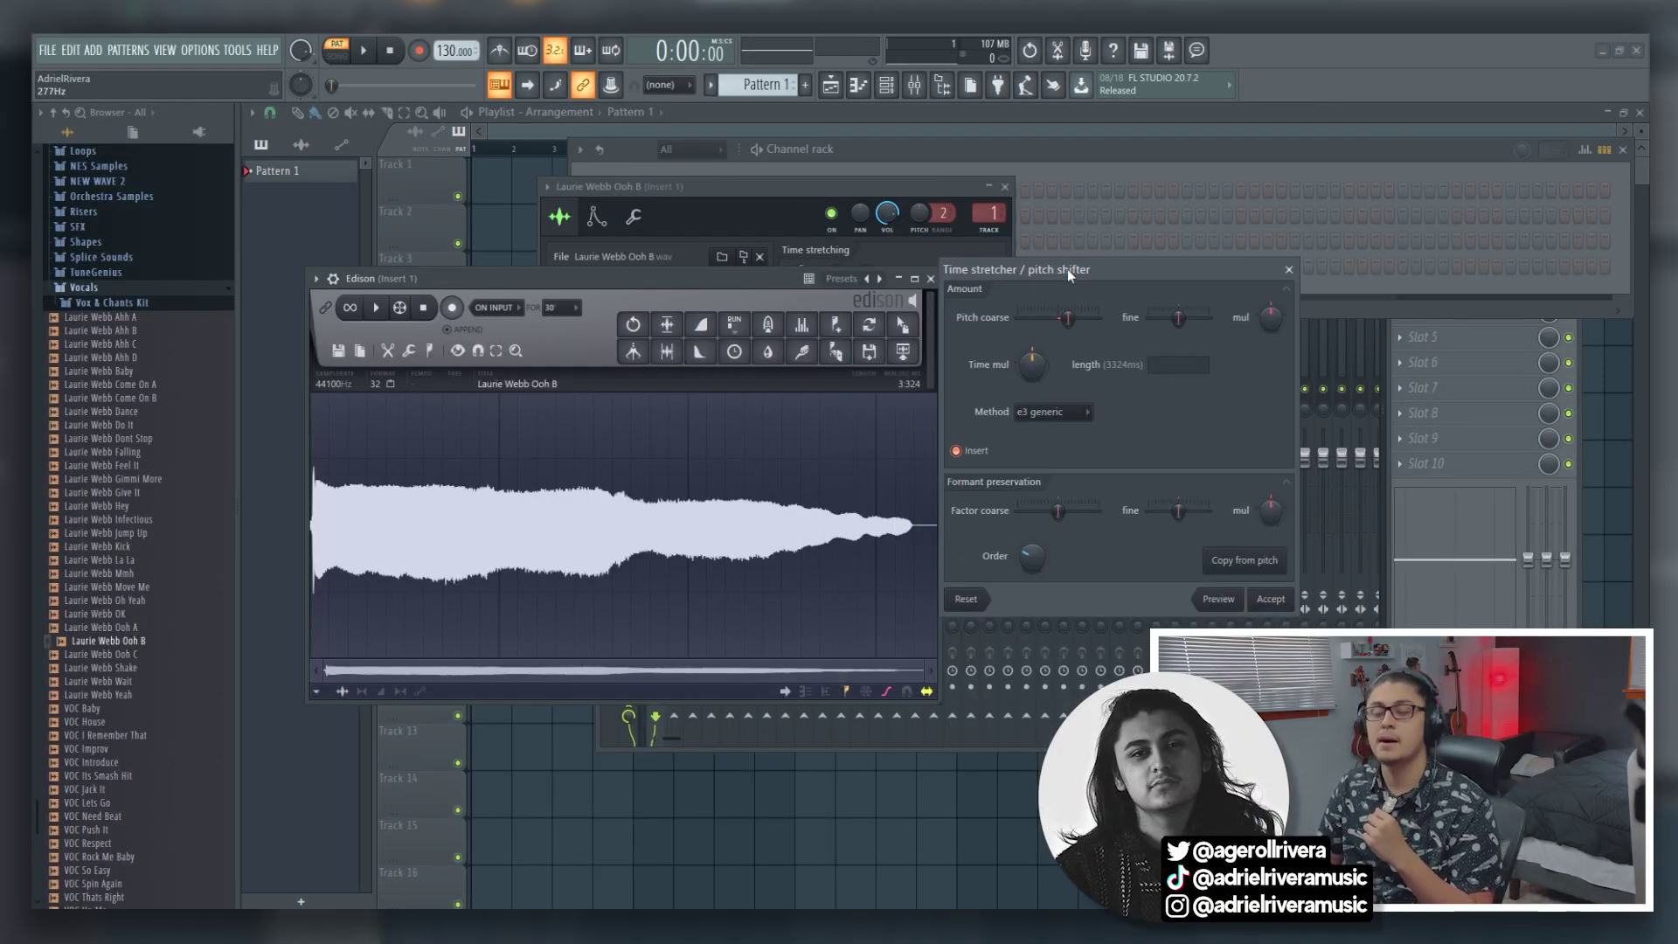
left_click_drag(1068, 269, 1090, 268)
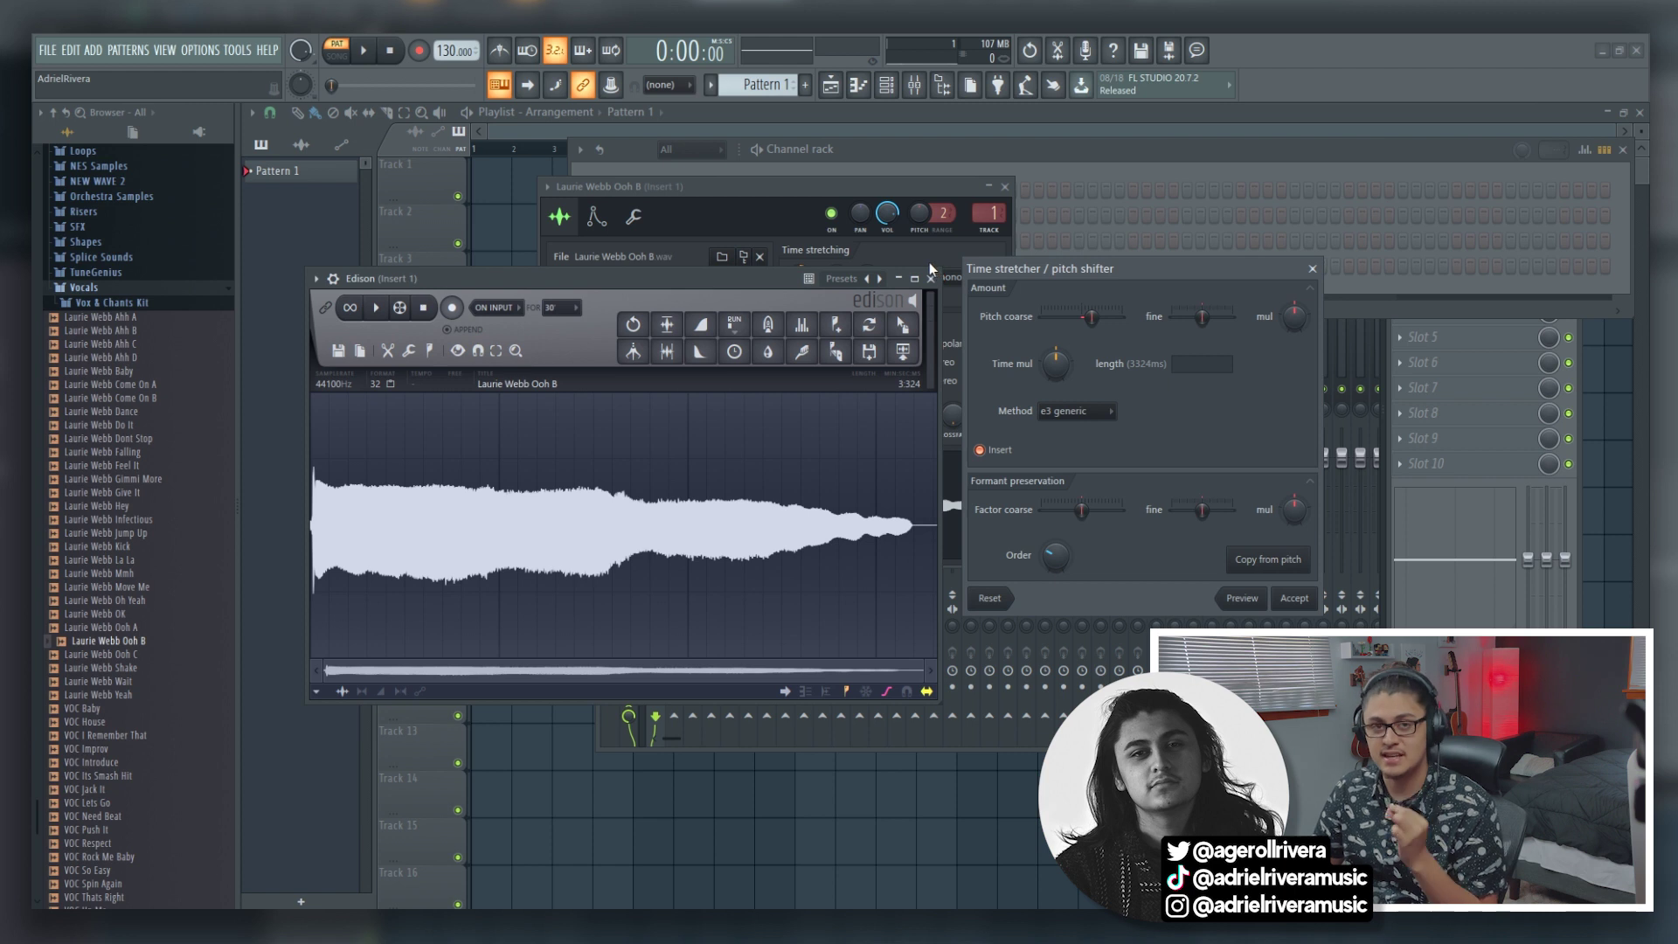
left_click_drag(1131, 277, 910, 326)
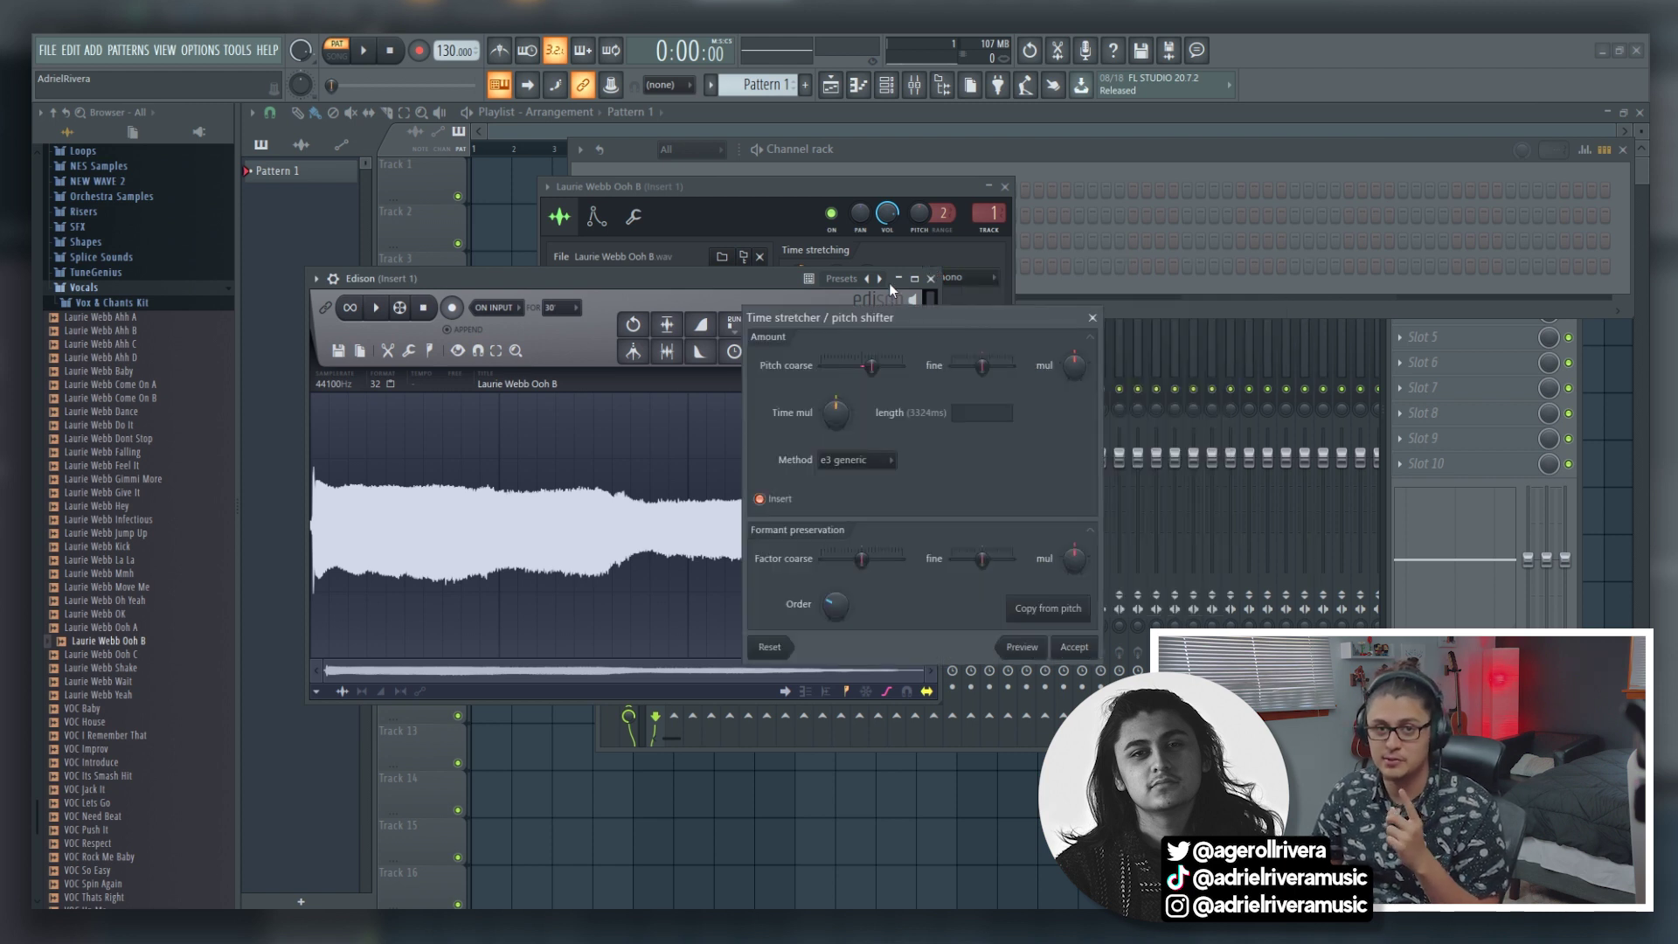
Step: Set the Pitch fine slider to +19 cents and preview the shifted vocal
left_click_drag(909, 317, 922, 316)
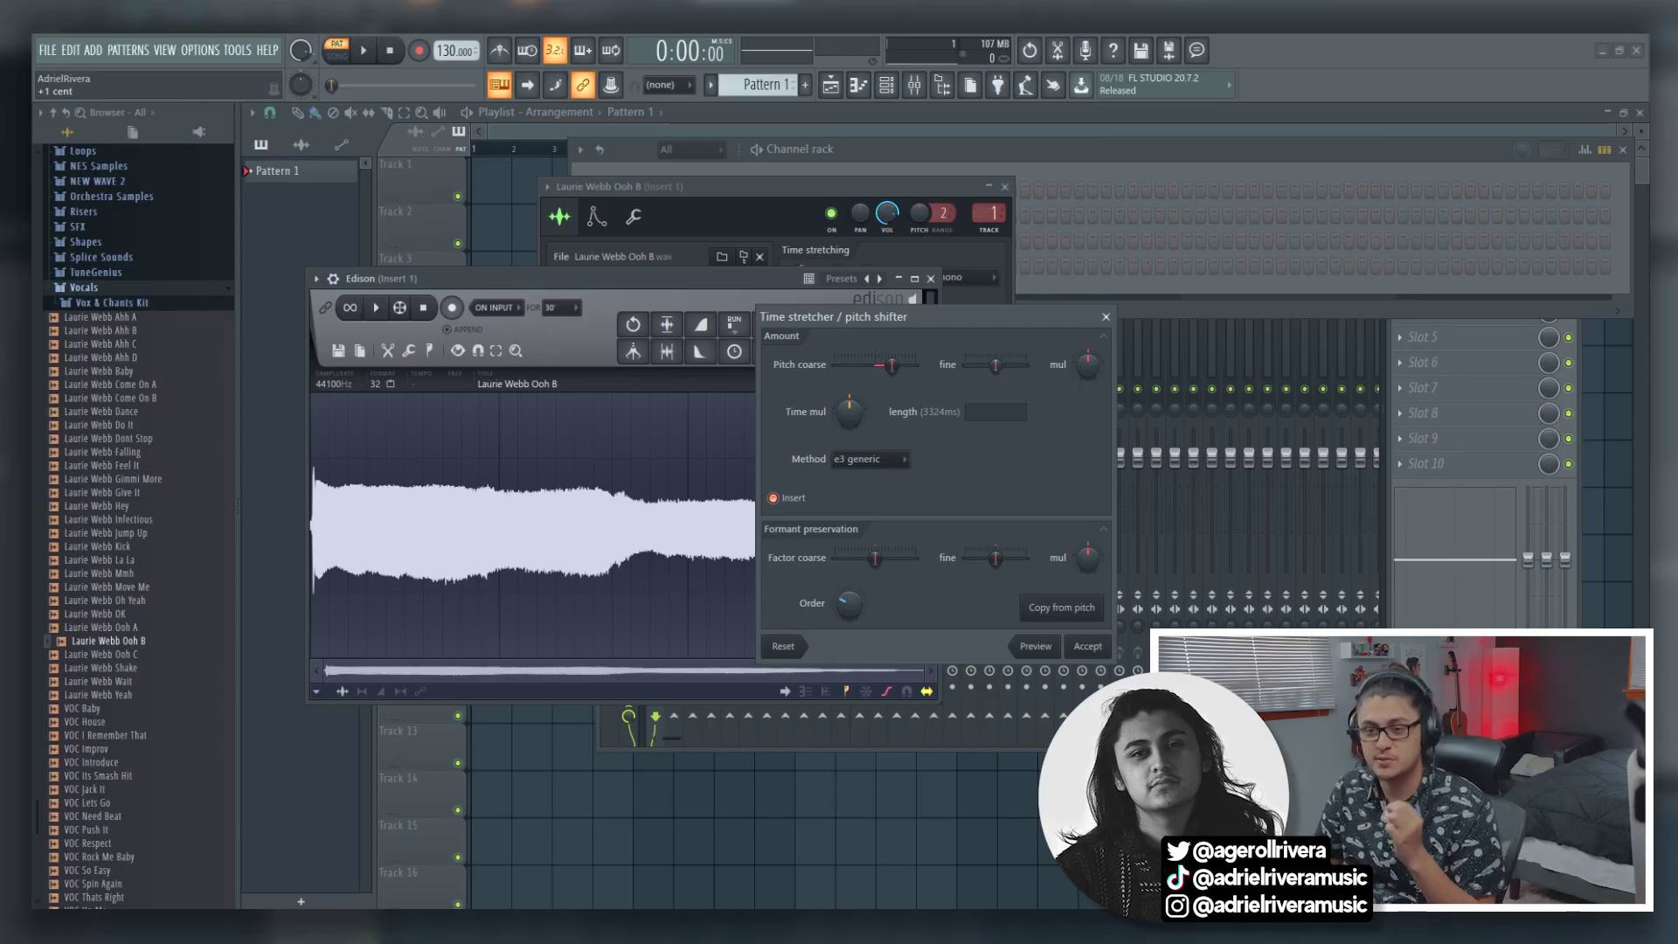
left_click_drag(998, 366, 1000, 365)
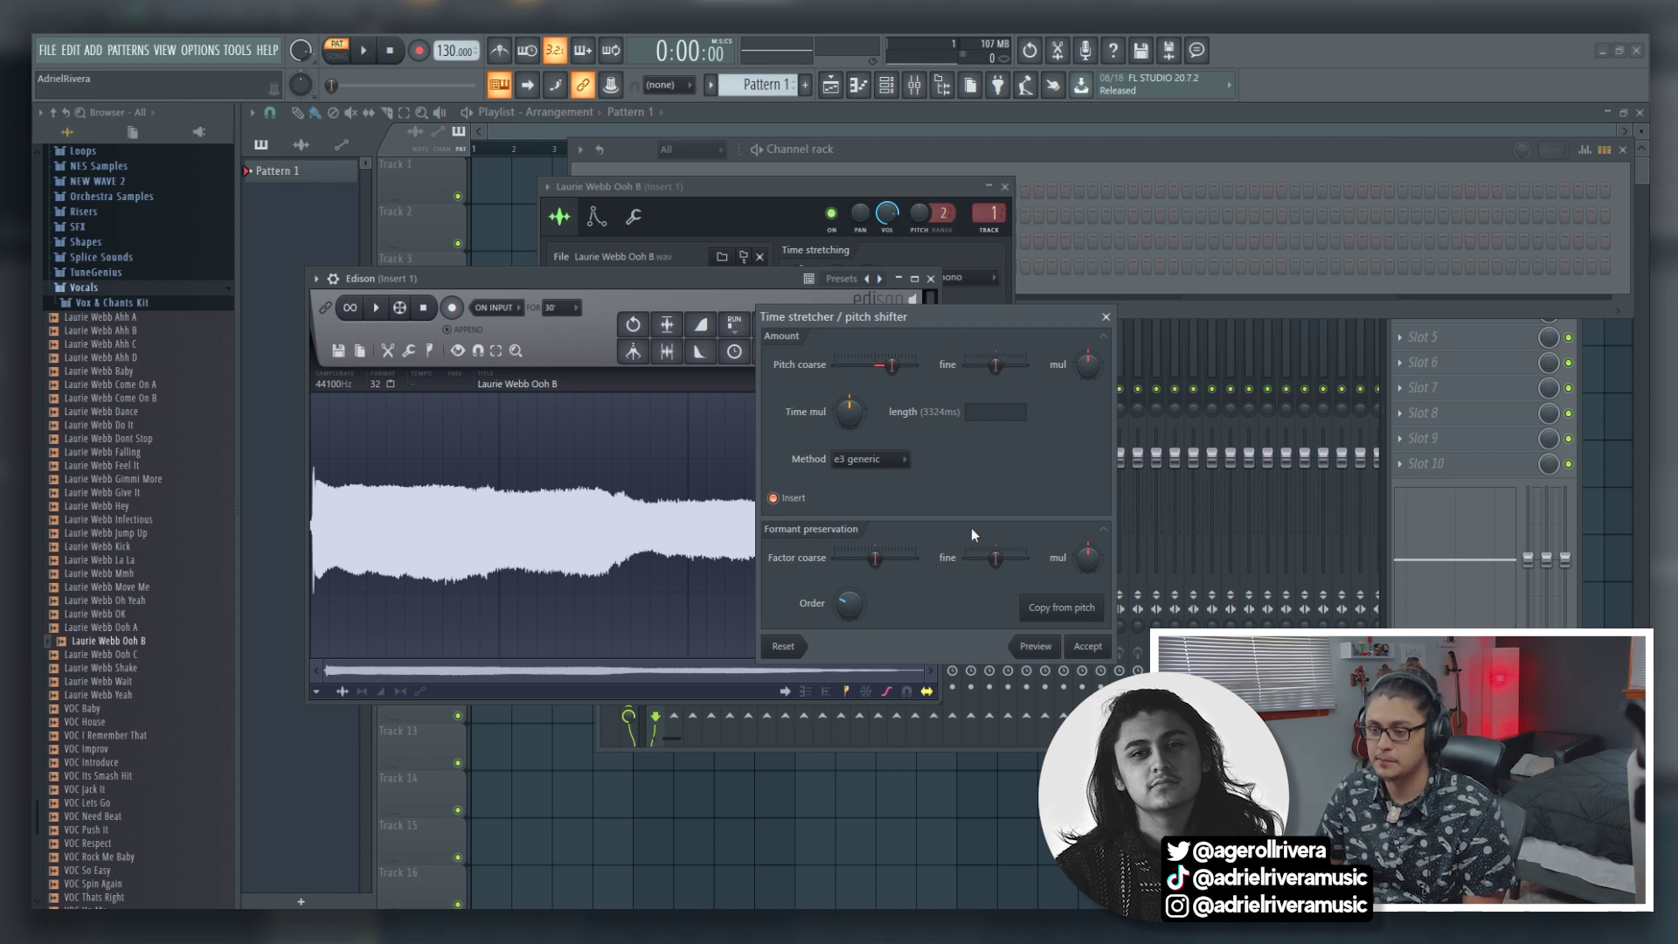
left_click(1050, 651)
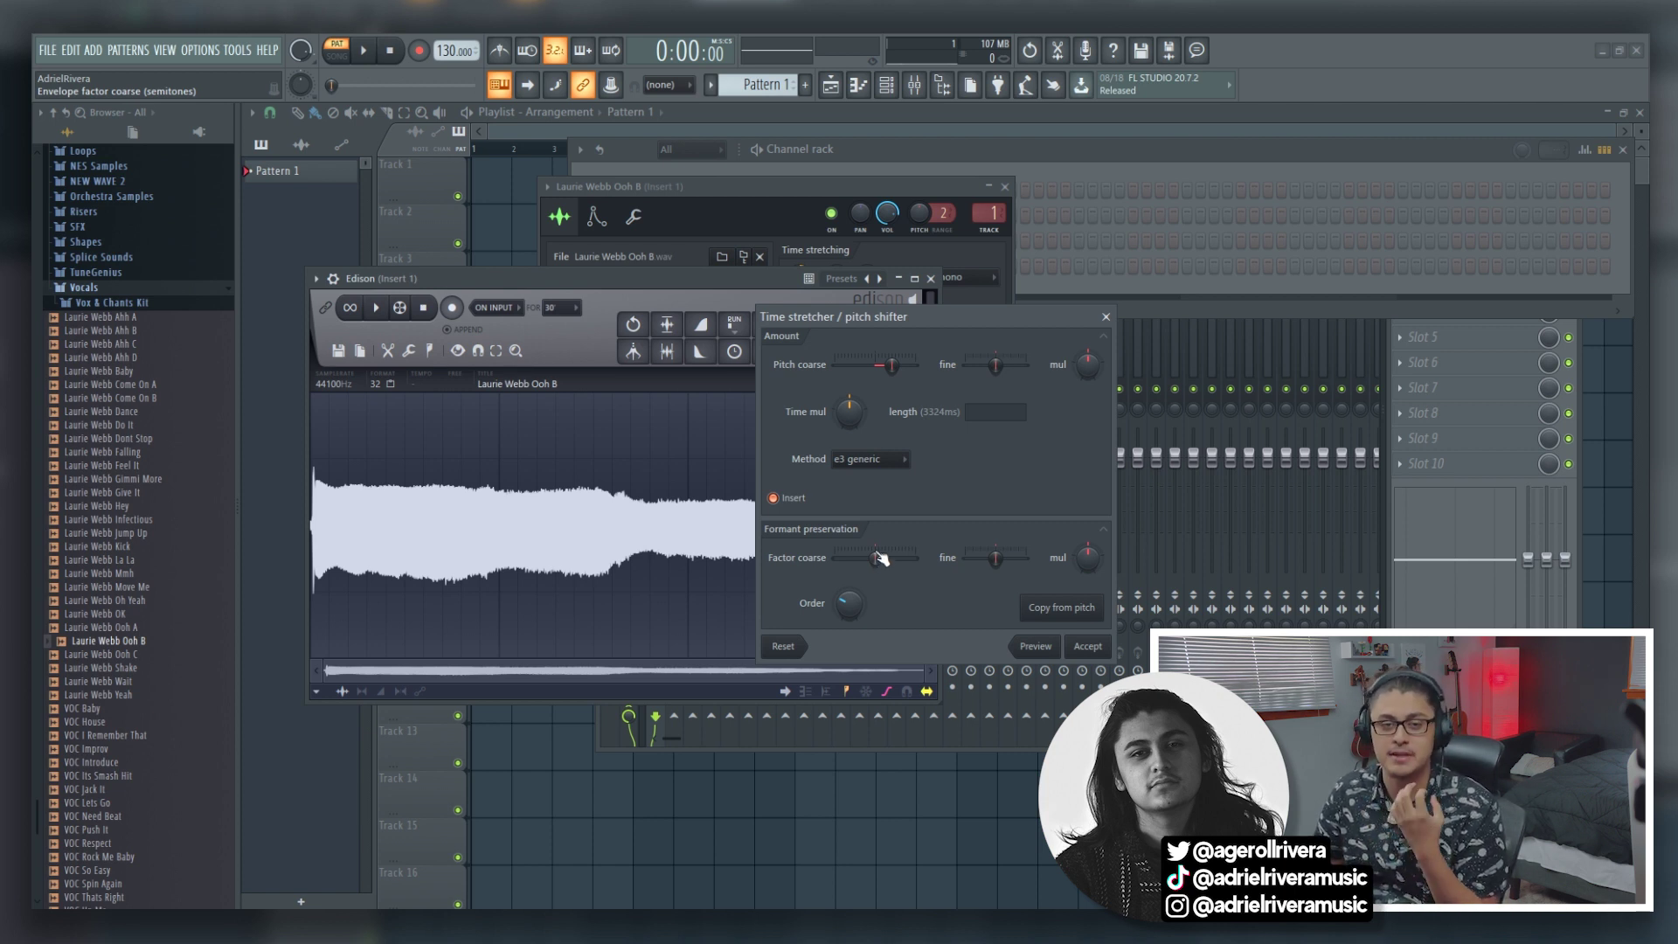
Step: Try formant shift at +12 and -12 semitones, then use Copy from pitch and preview
left_click_drag(878, 558, 915, 558)
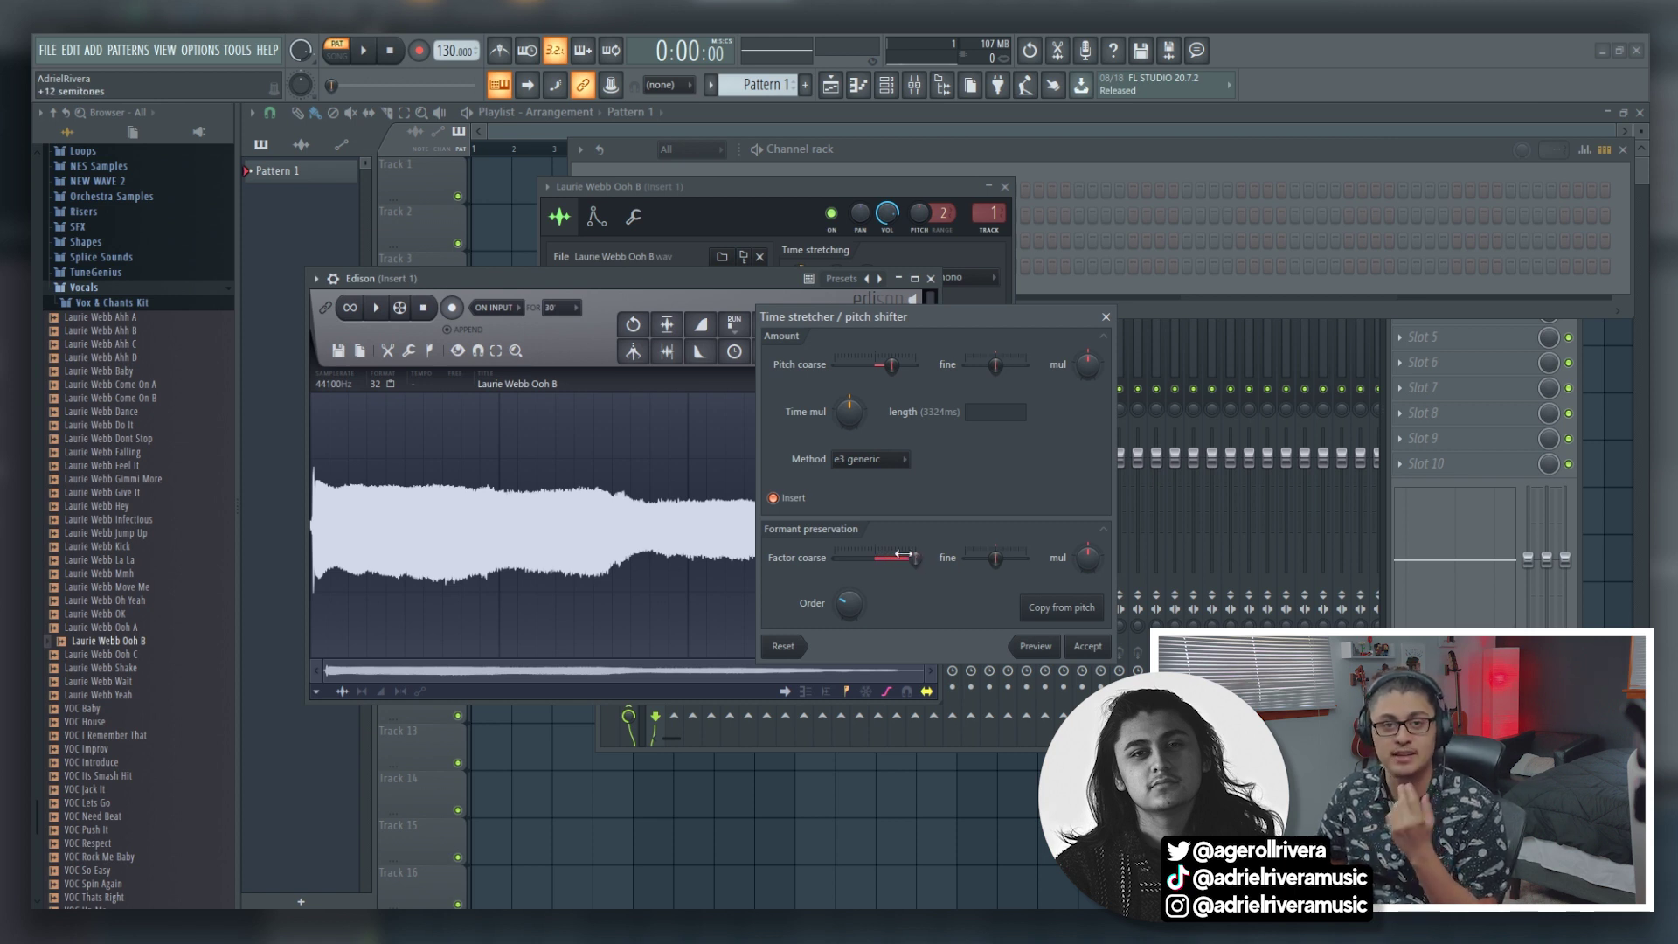
left_click_drag(903, 553, 835, 558)
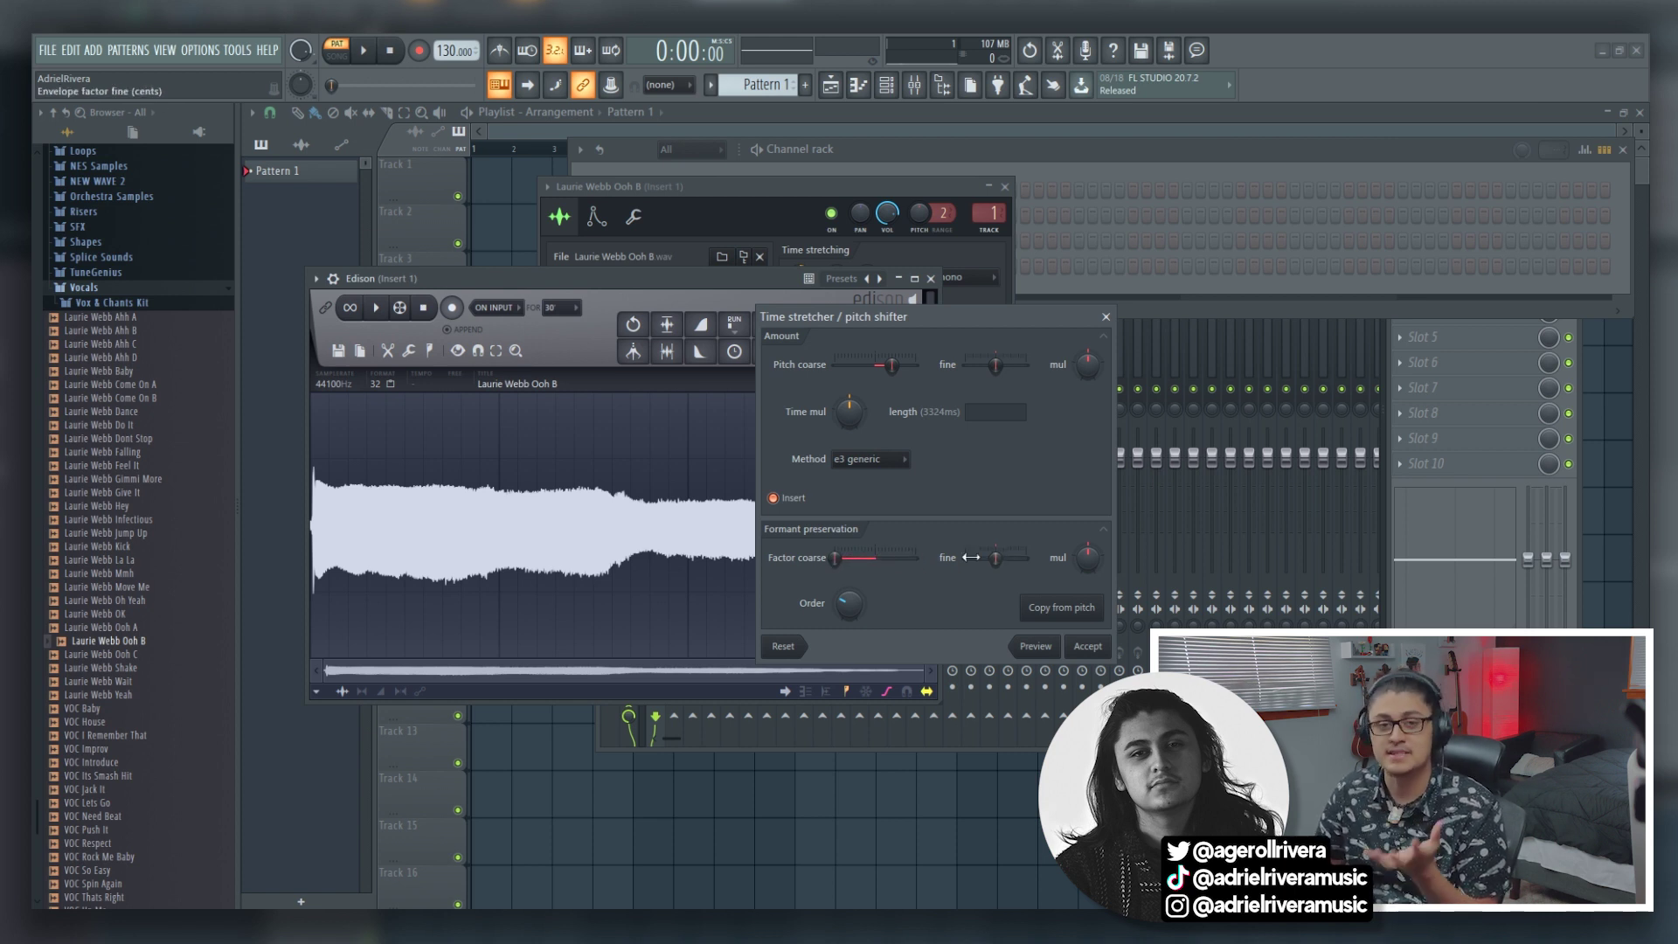
key("ctrl+z")
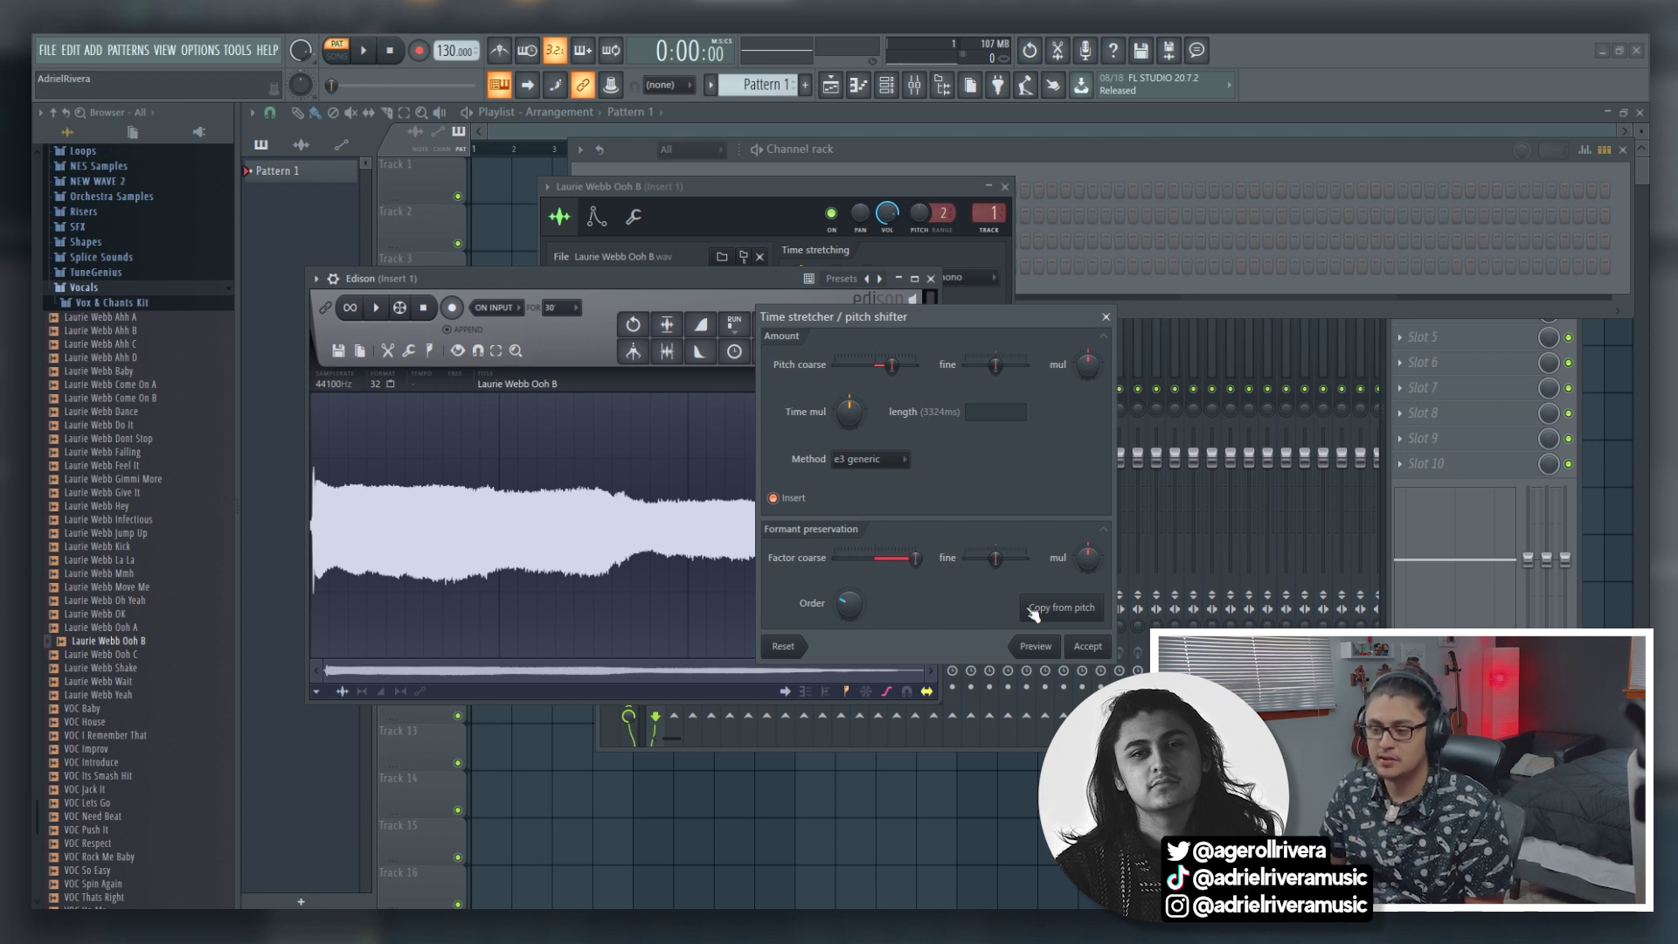
left_click(1036, 648)
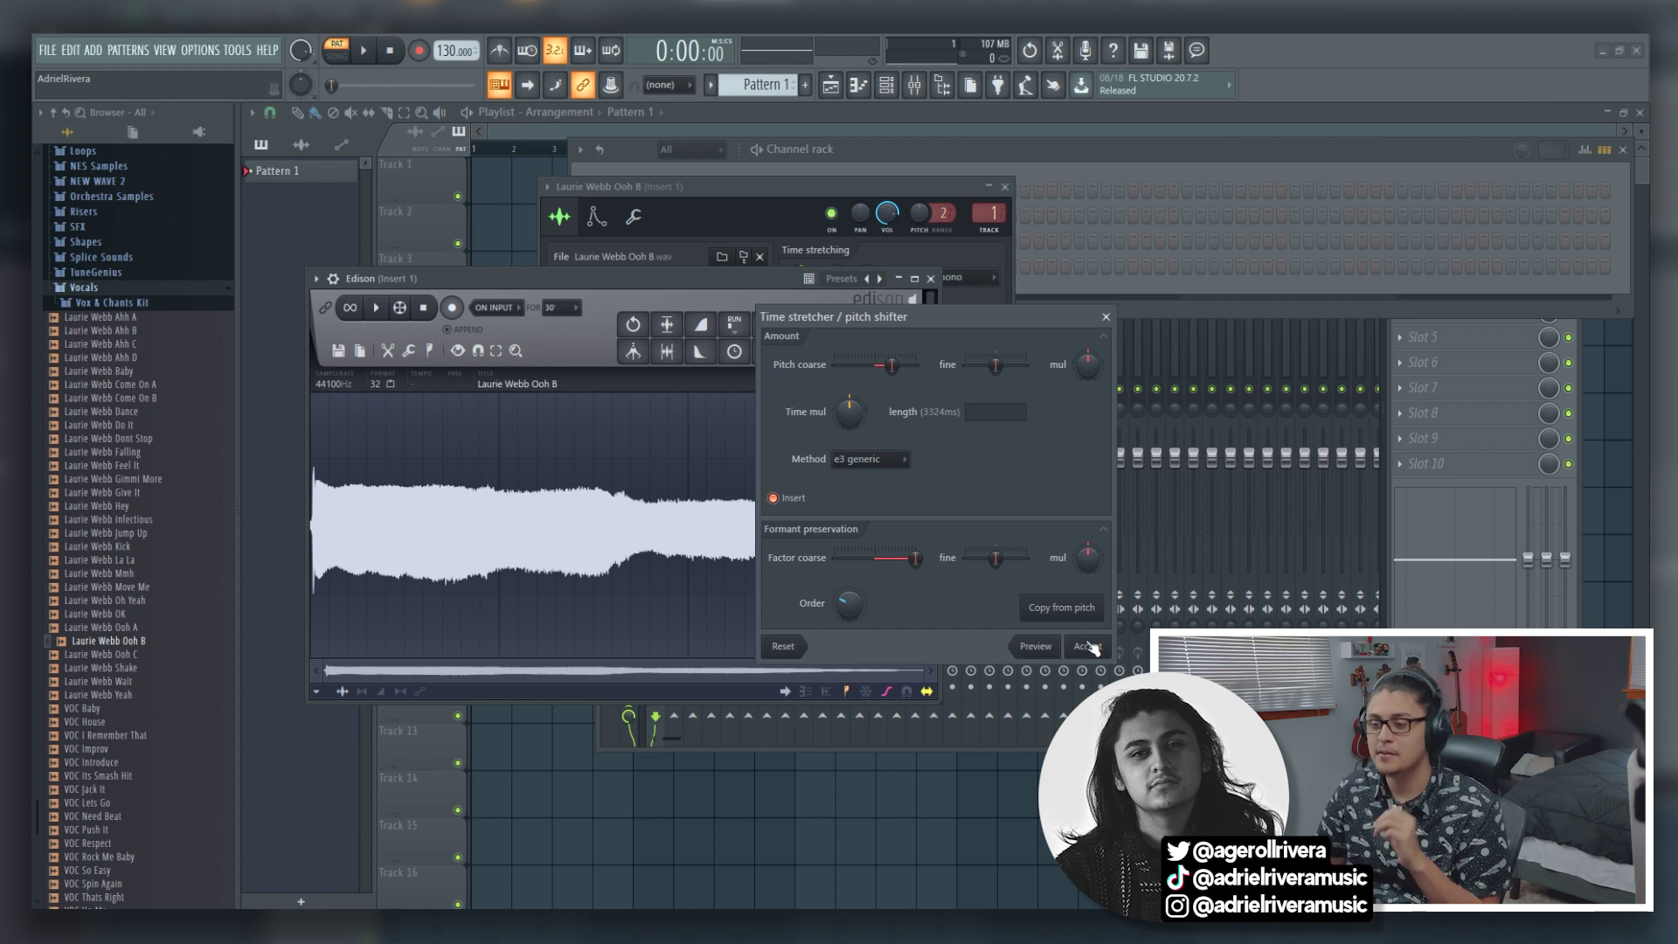
left_click(1063, 609)
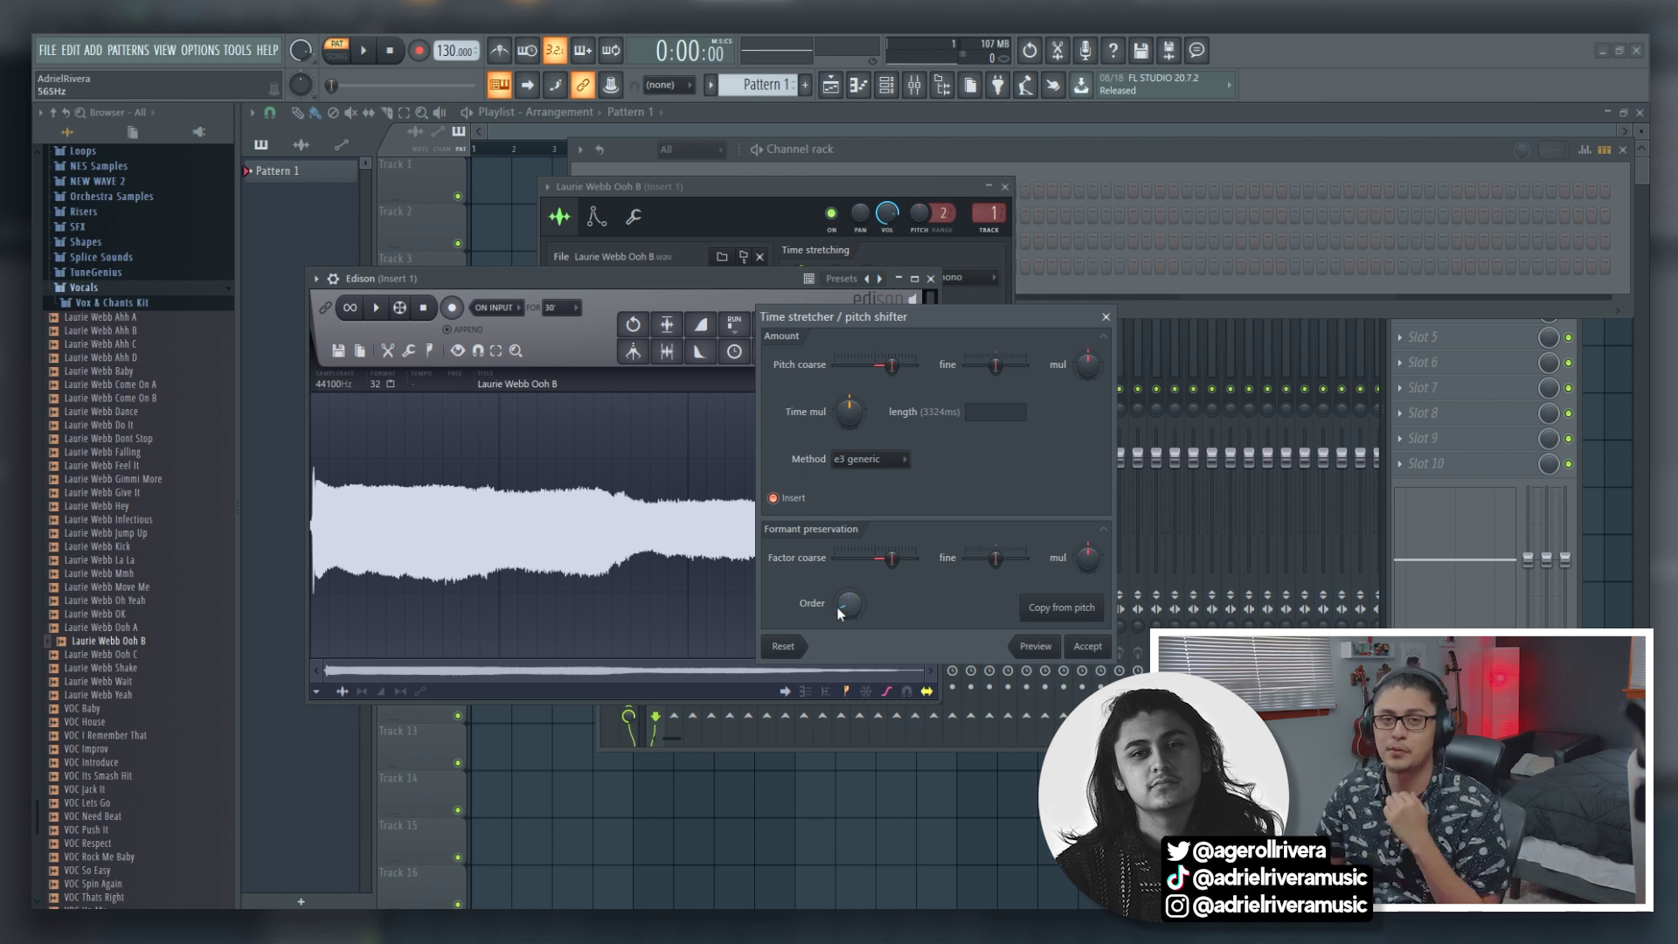
left_click(1035, 646)
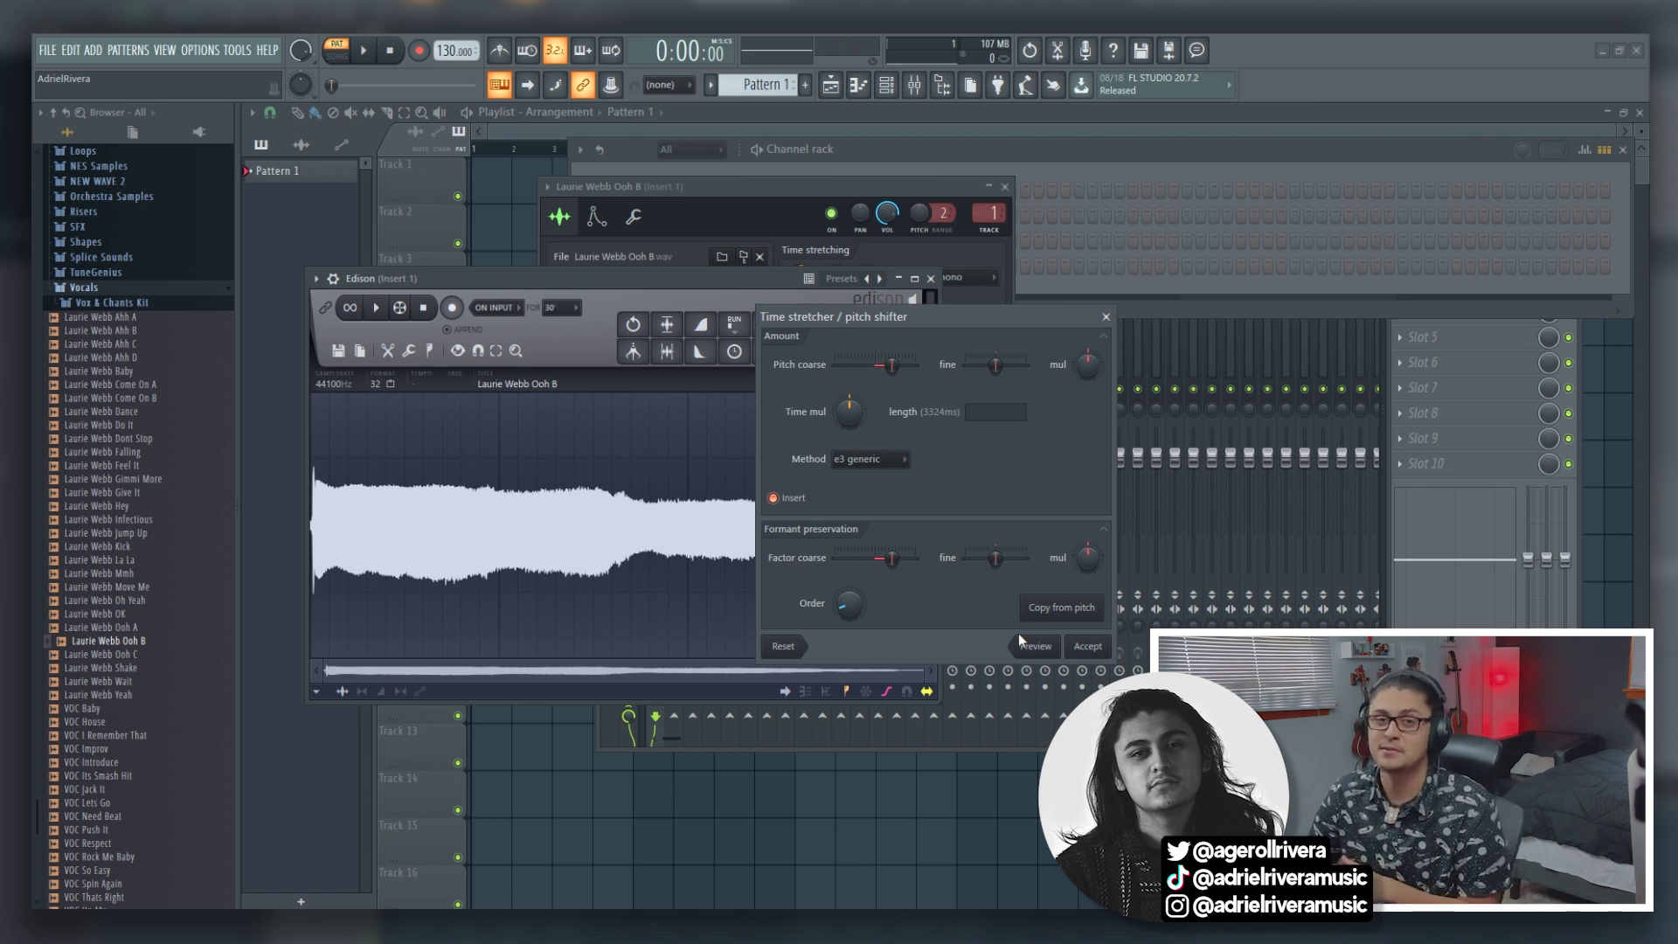
Step: Centre the coarse pitch, push formant shift to +12 semitones and audition the vocal
mouse_move(891, 557)
left_mouse_down()
mouse_move(912, 556)
mouse_move(835, 557)
mouse_move(891, 559)
left_mouse_up()
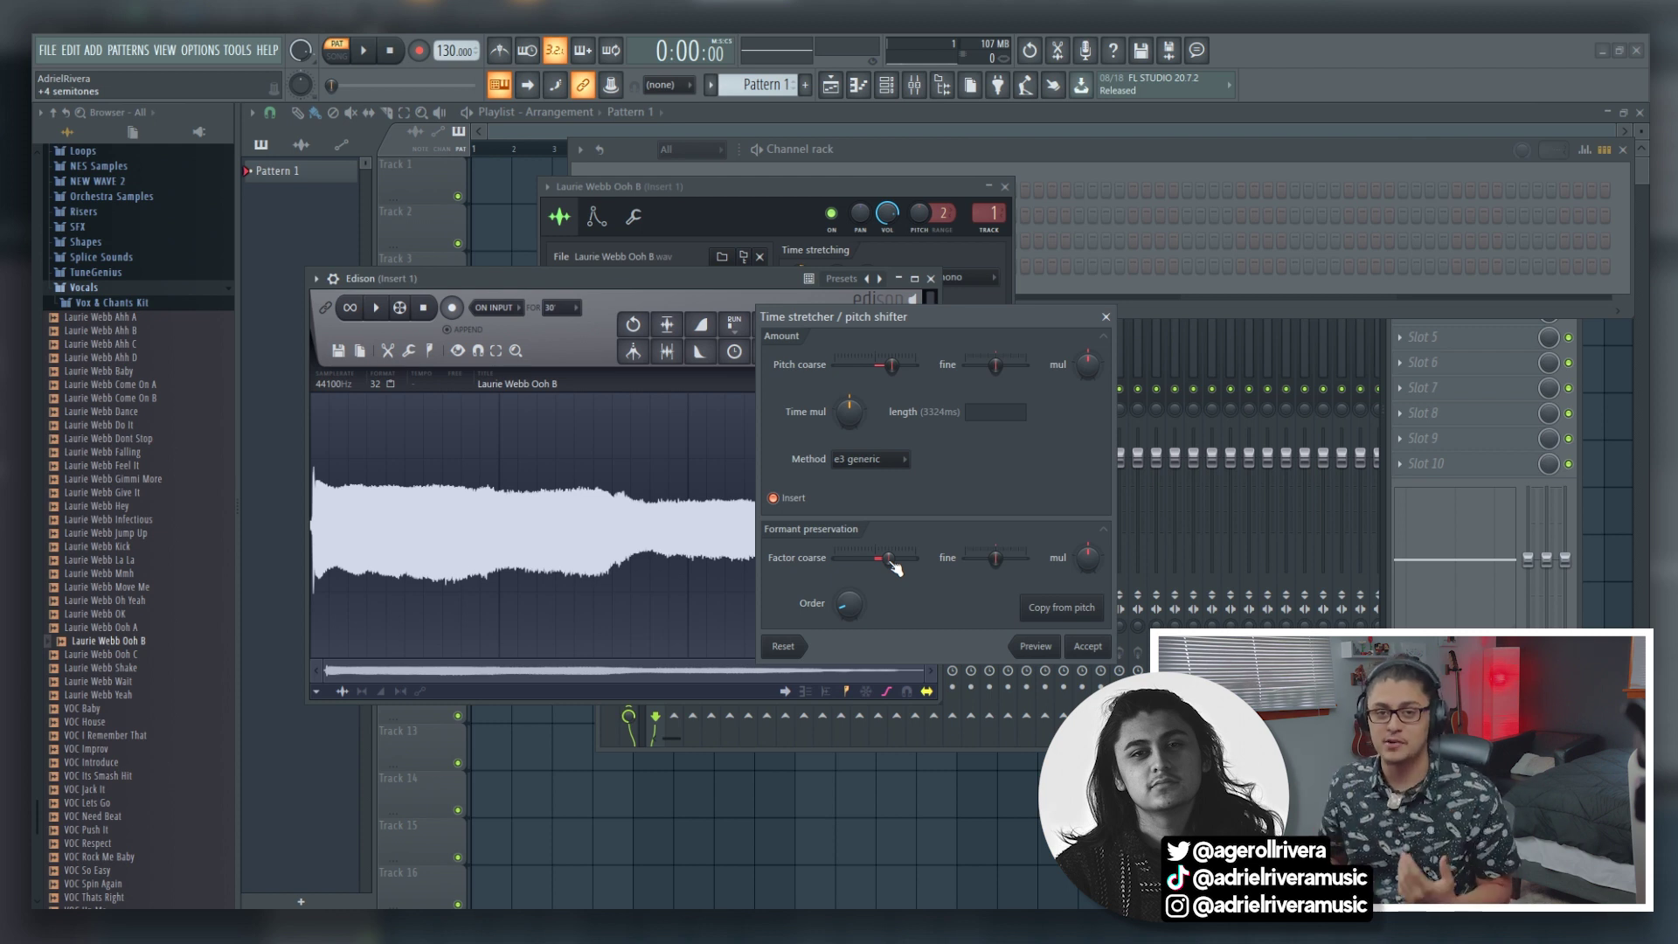
left_click_drag(893, 566, 886, 560)
left_click_drag(891, 364, 876, 367)
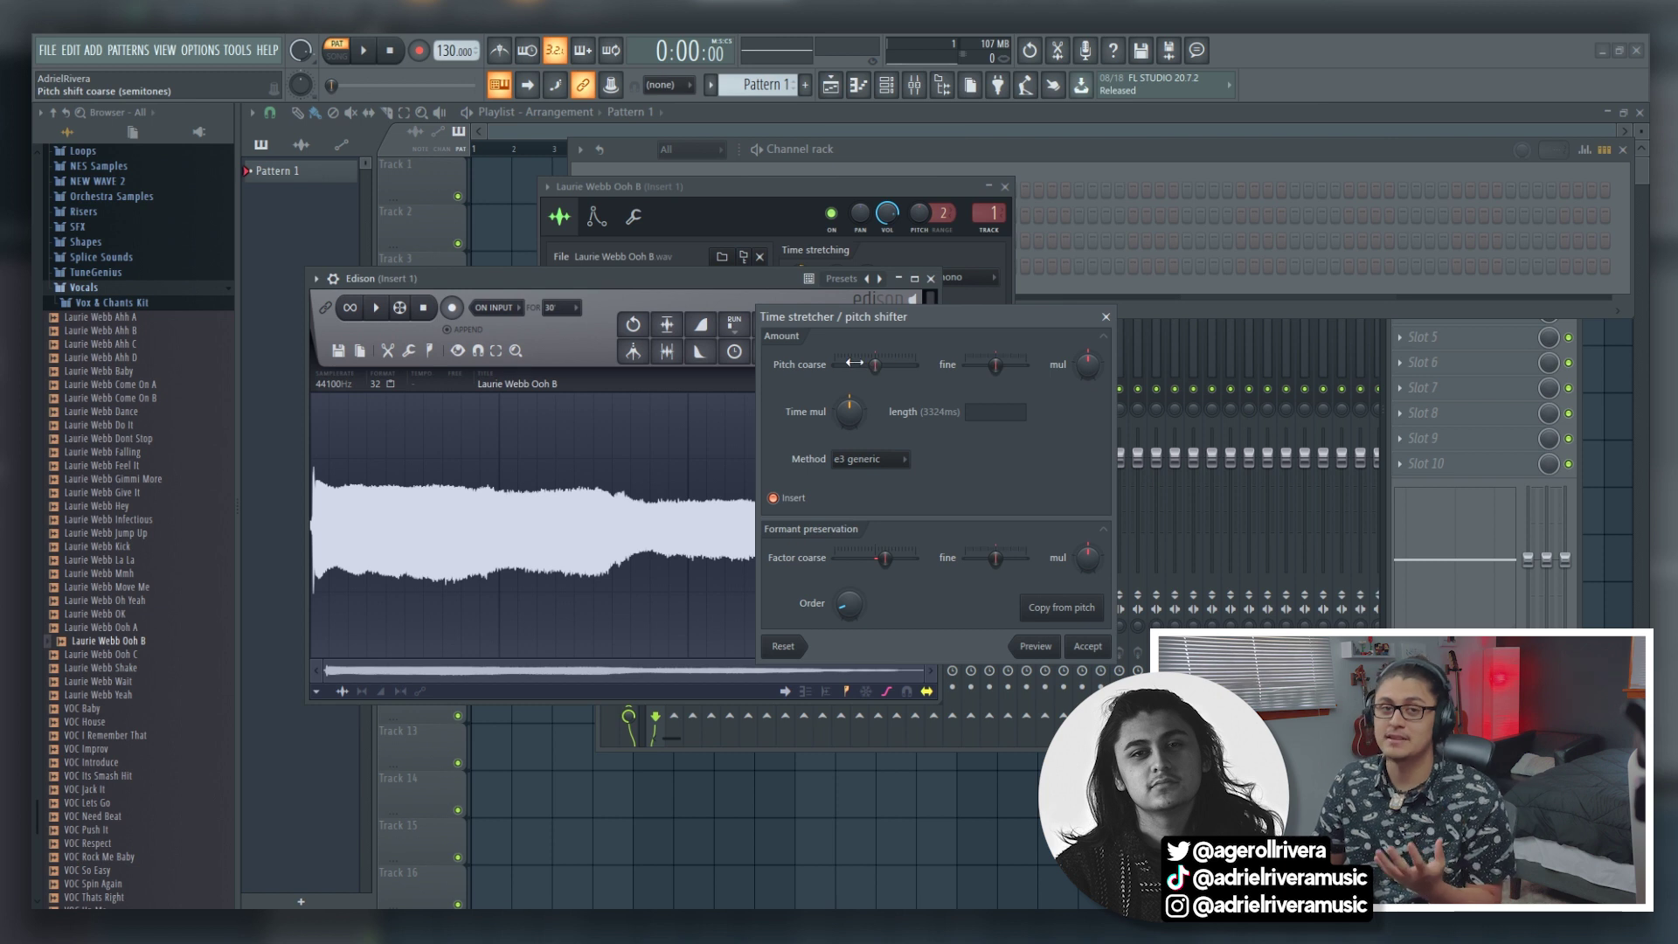
mouse_move(884, 558)
left_mouse_down()
mouse_move(912, 558)
mouse_move(888, 558)
left_mouse_up()
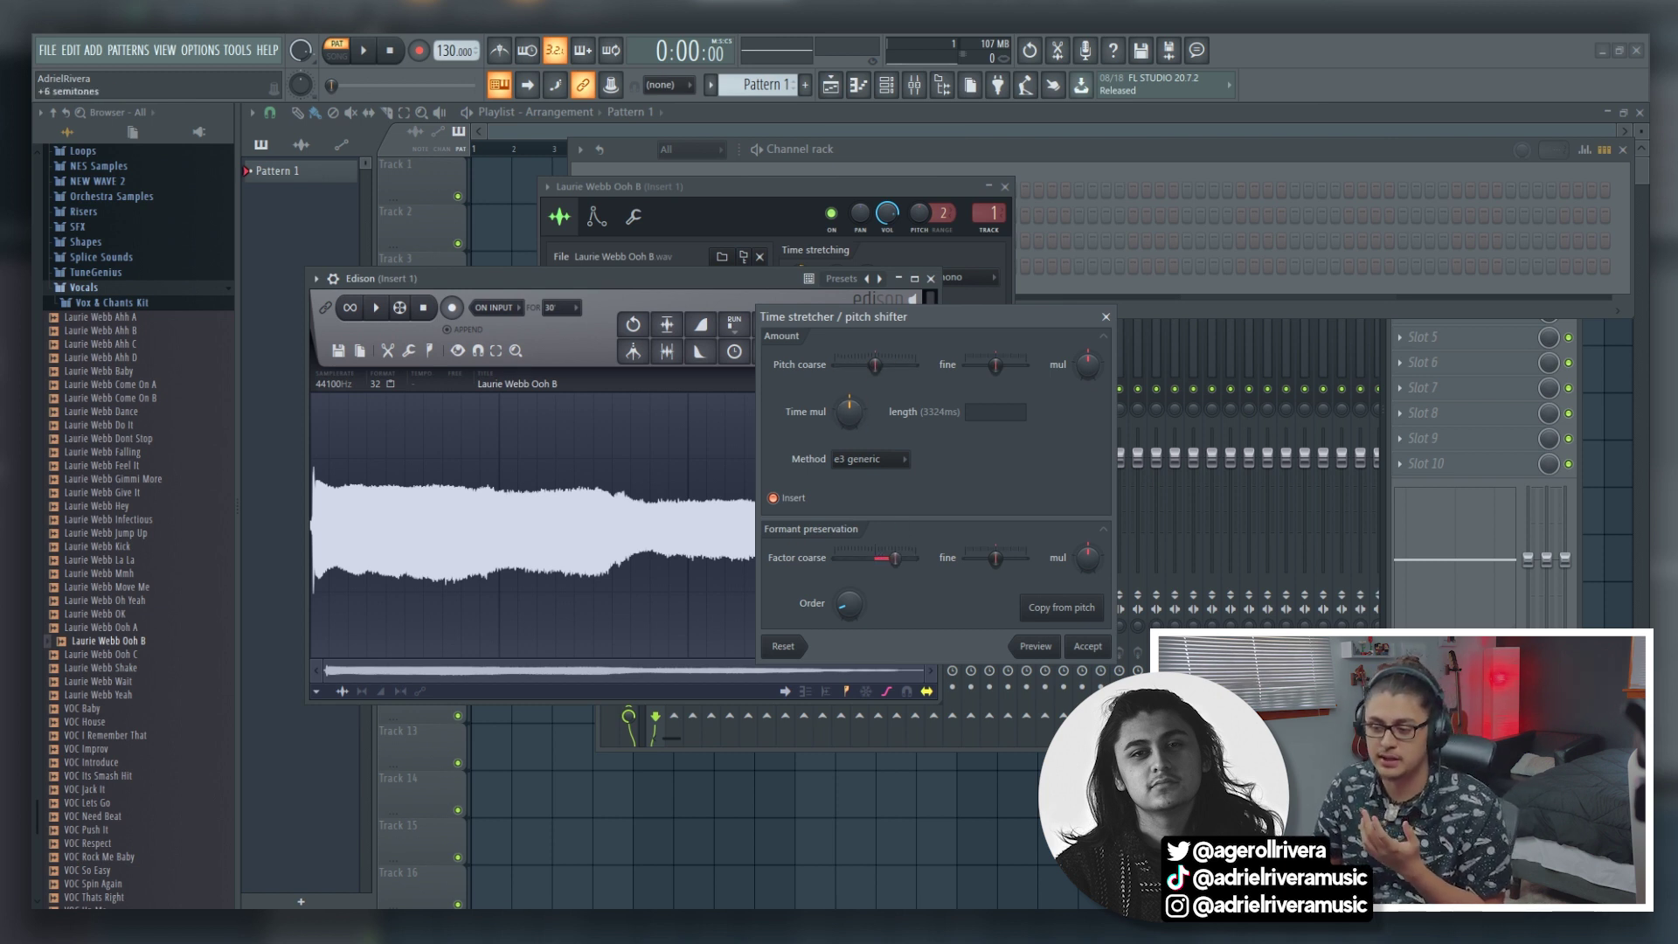
left_click(1033, 647)
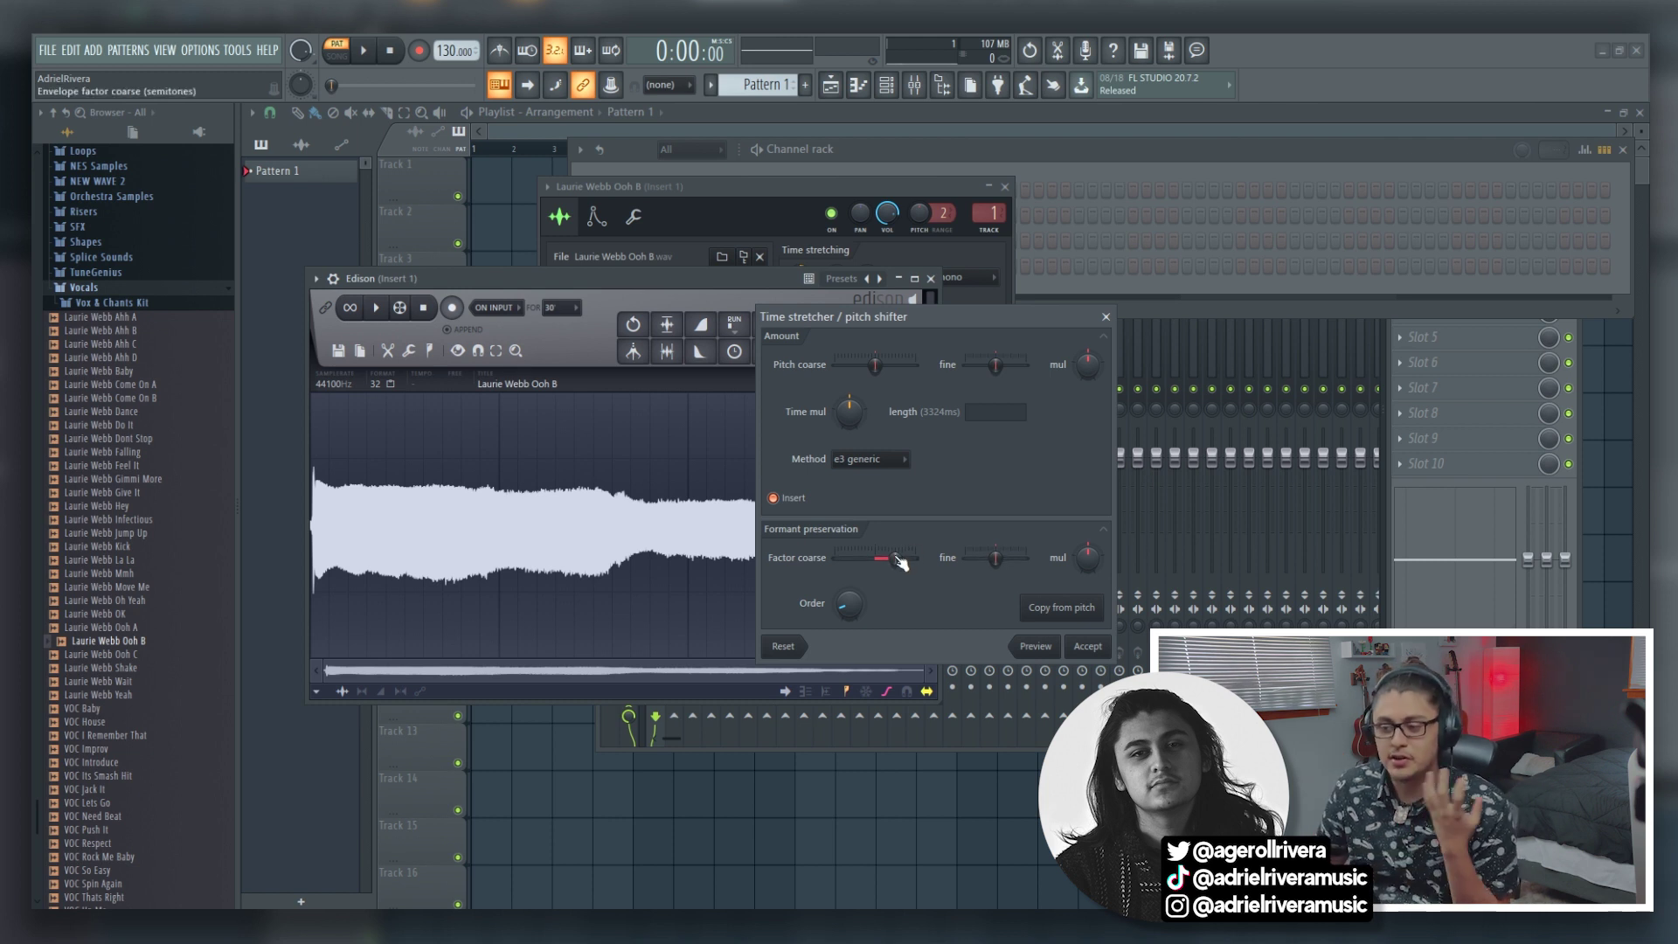
Step: Audition formant shift at -6, then set pitch coarse -5 and formant +3 semitones
left_click_drag(899, 562, 855, 562)
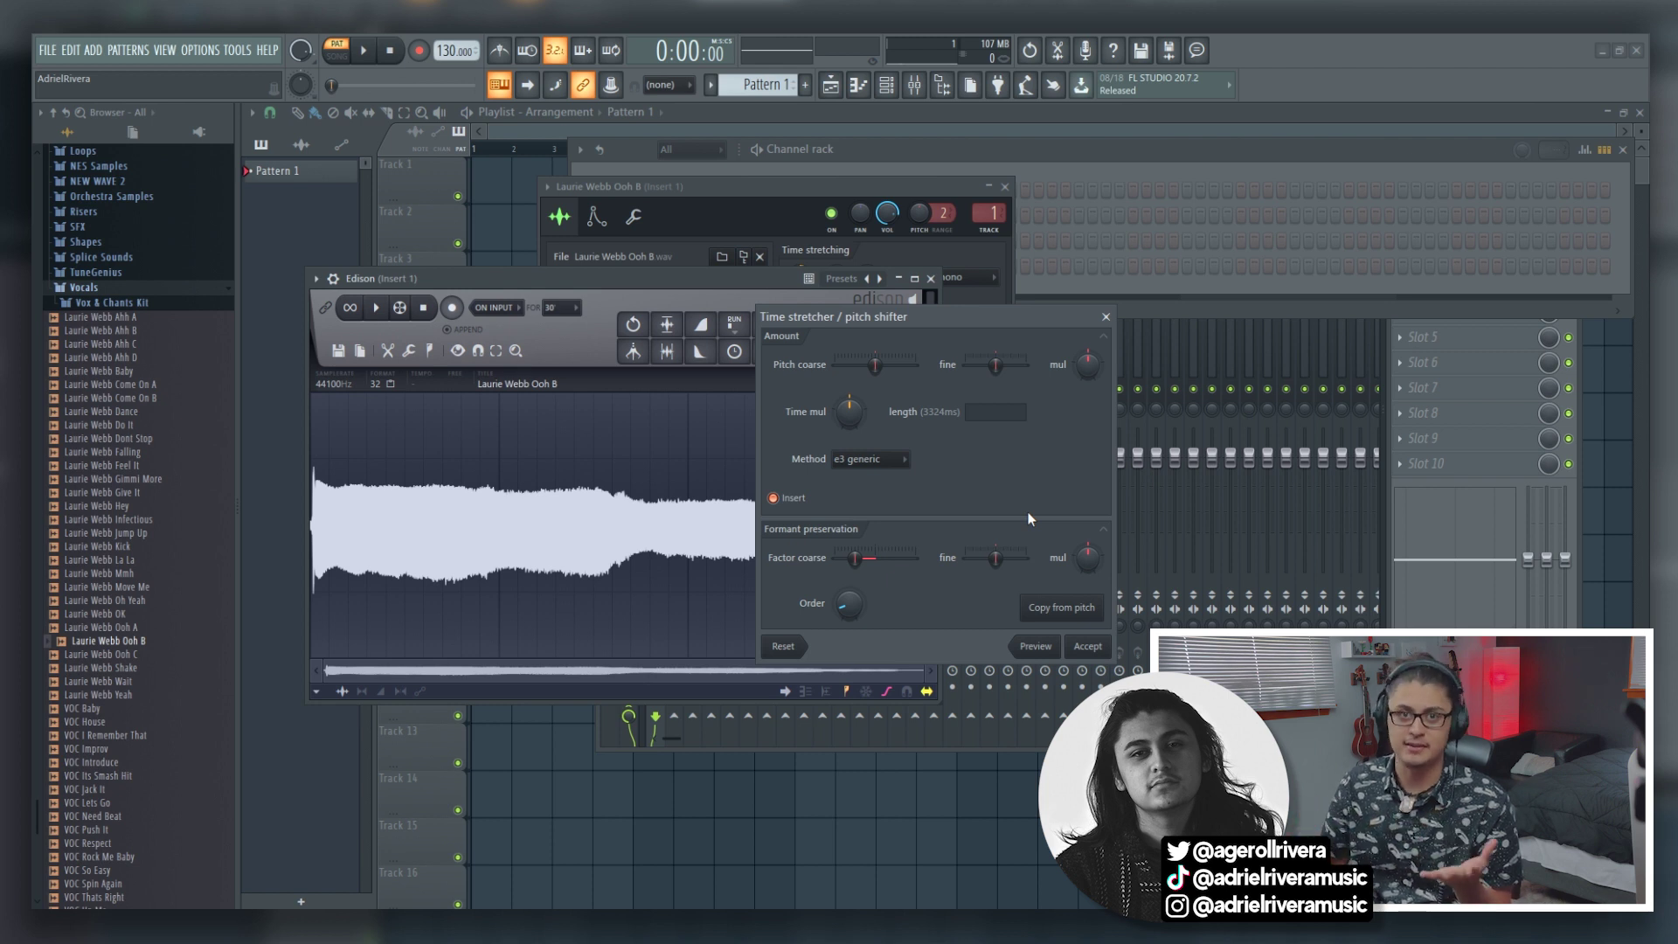
left_click(1035, 646)
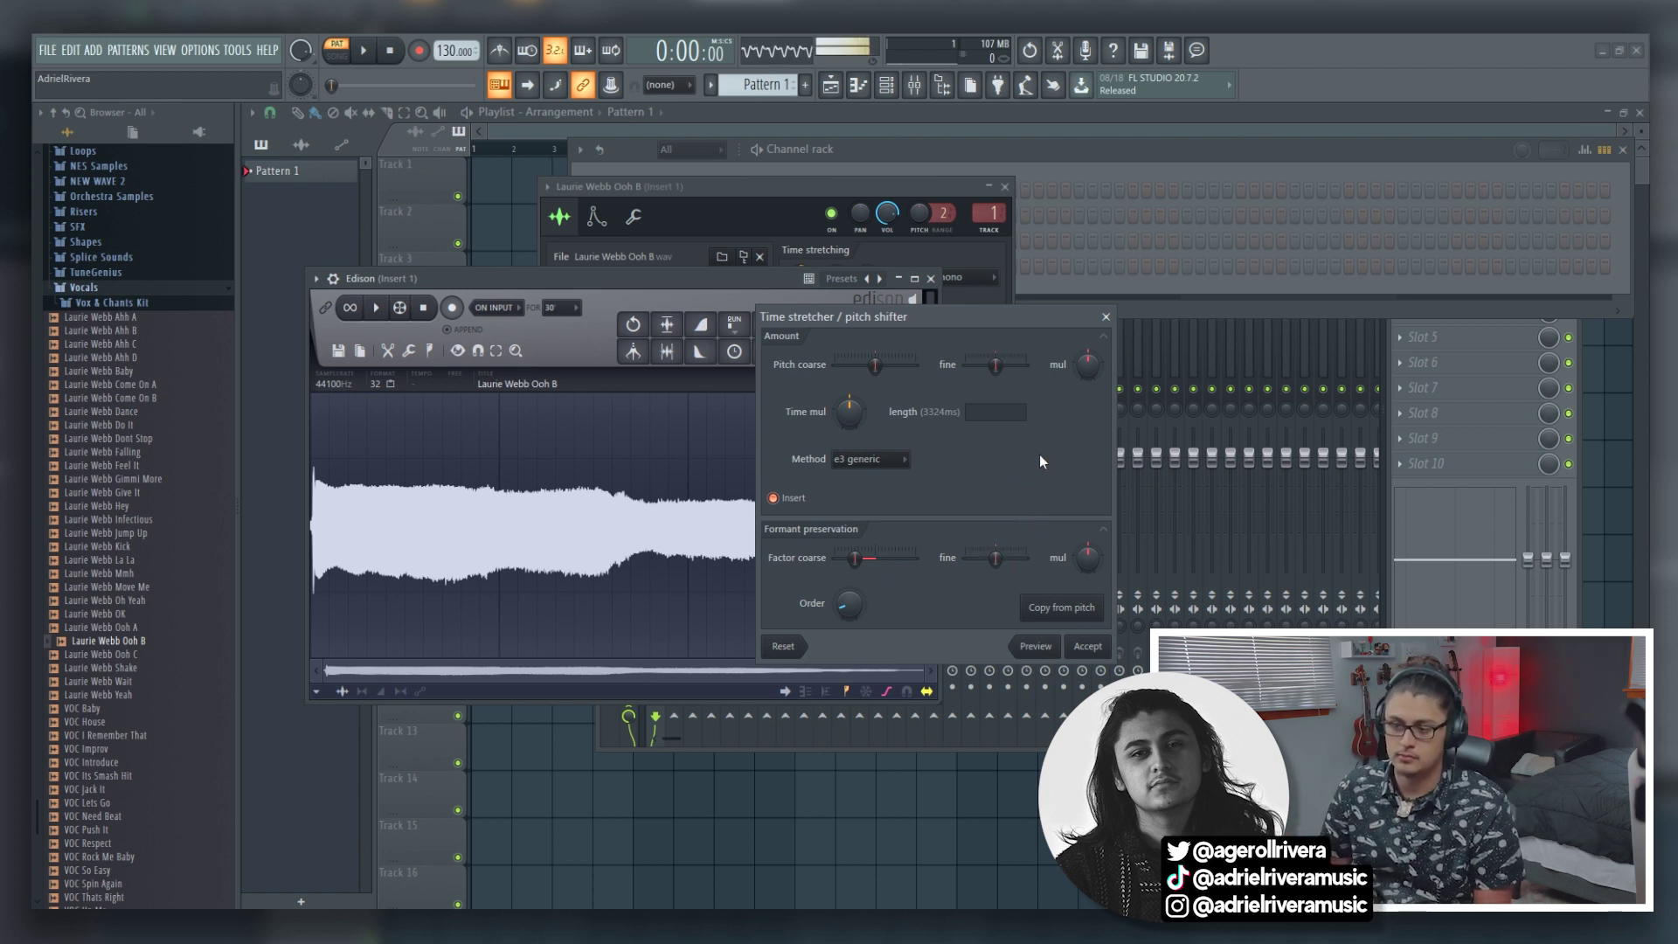
left_click_drag(874, 364, 864, 368)
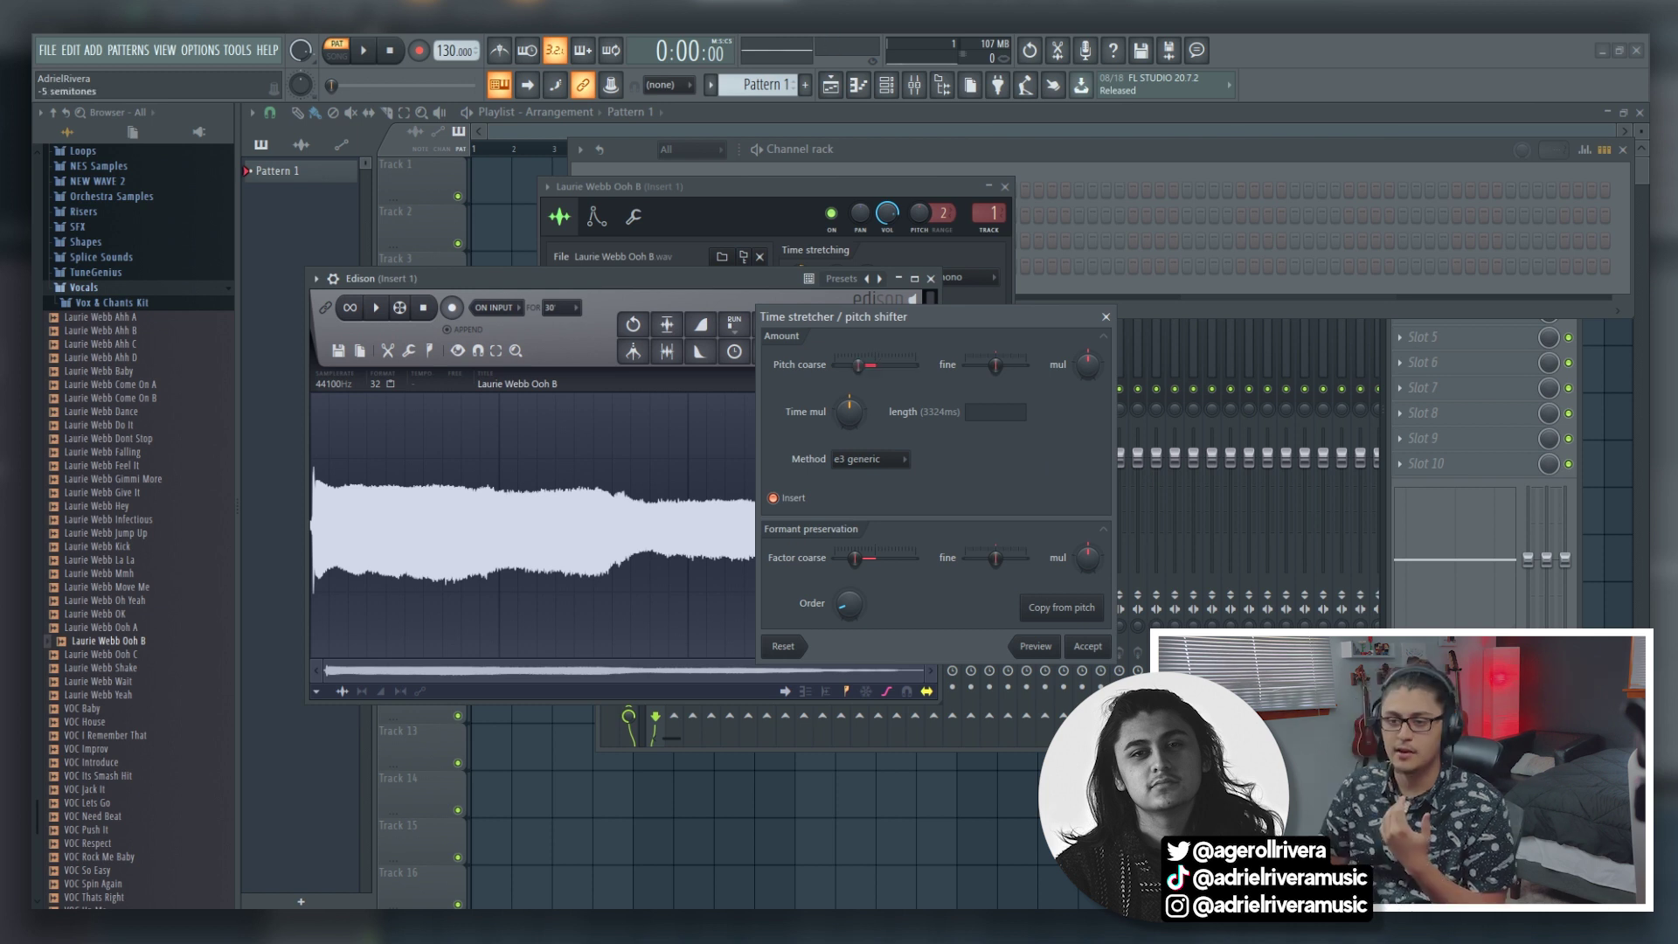
mouse_move(854, 557)
left_mouse_down()
mouse_move(886, 558)
mouse_move(857, 567)
left_mouse_up()
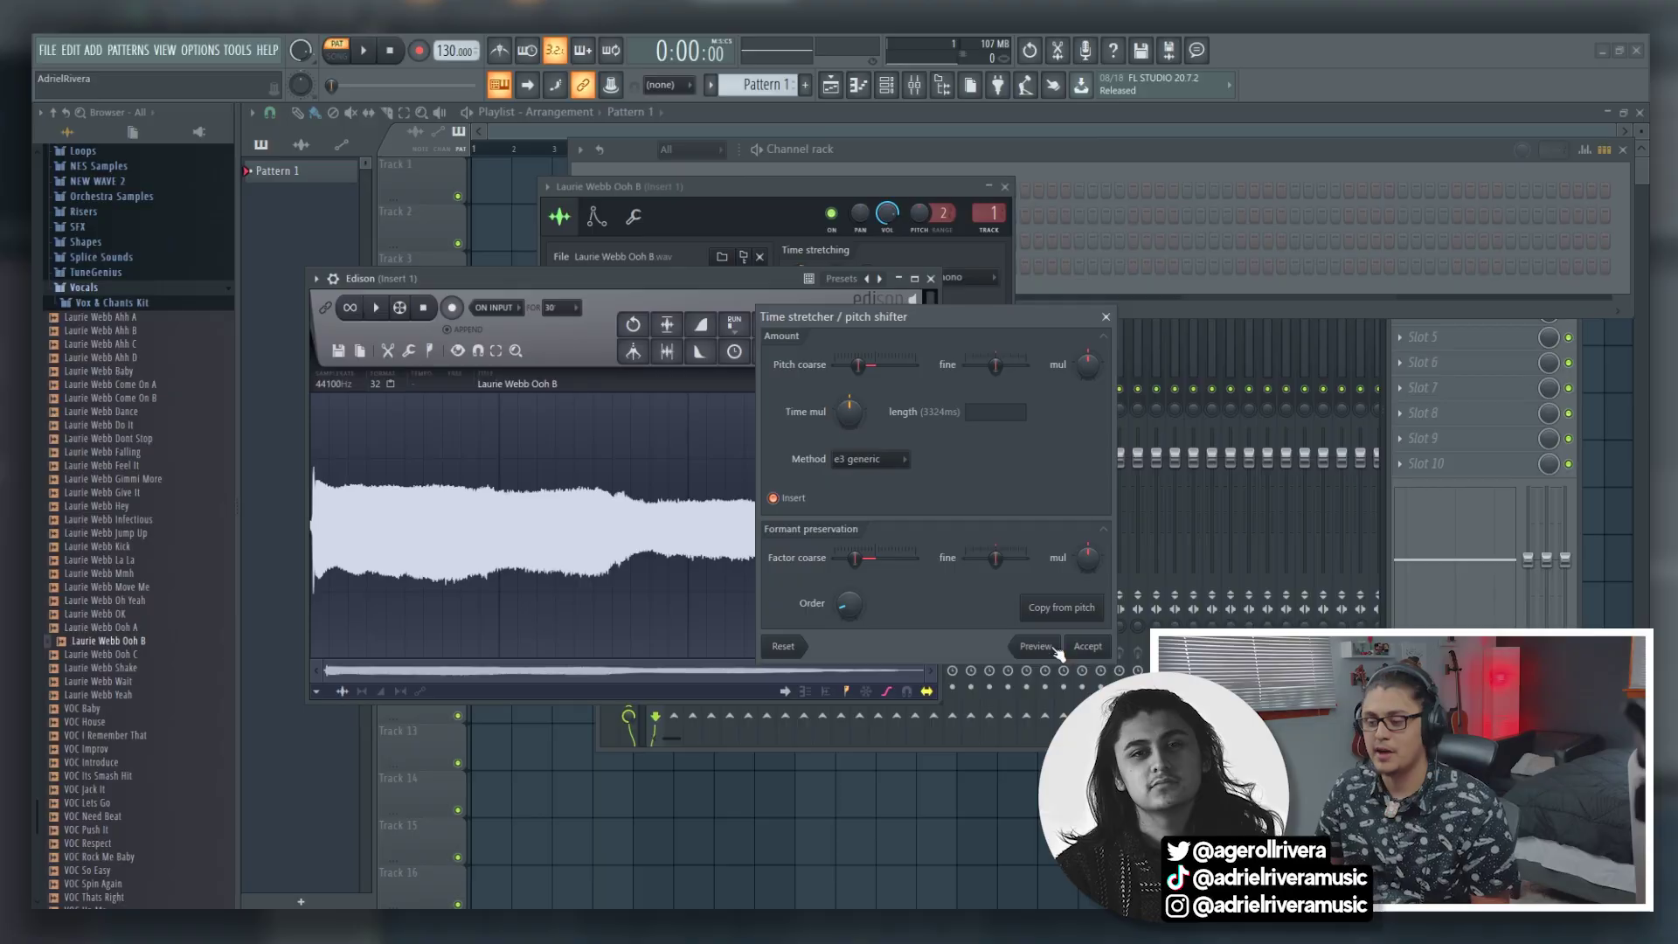
left_click(1049, 650)
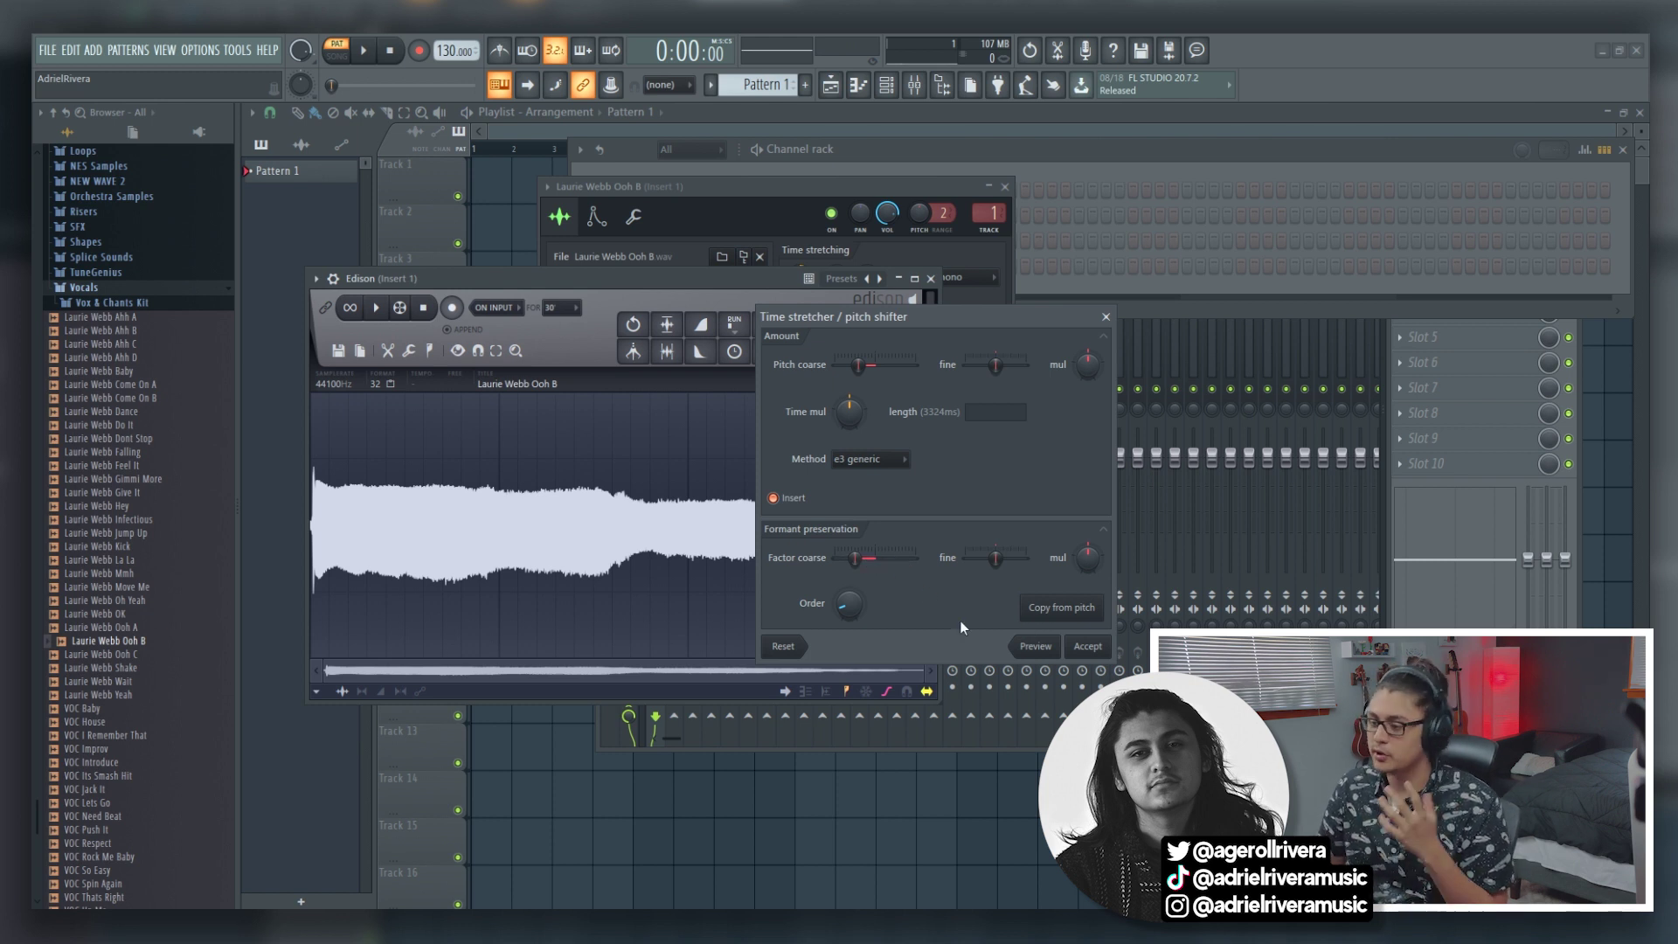
Step: Accept the shift, send the vocal to Track 1 as 'Laurie Webb Ooh B_2', and play
left_click(1089, 648)
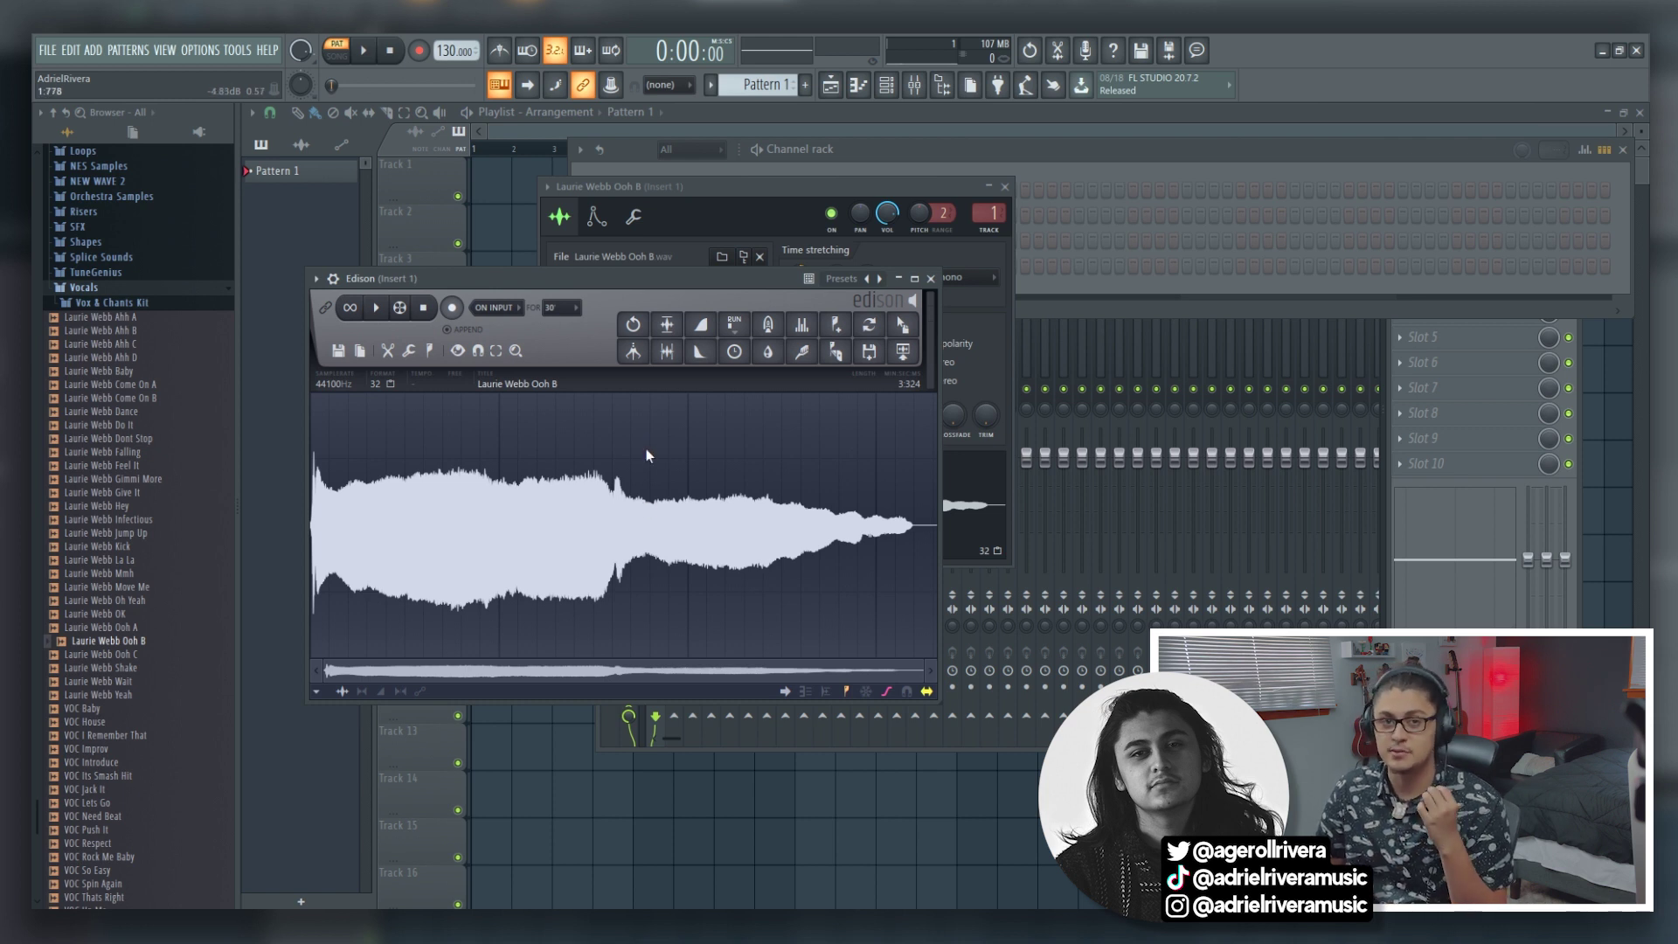
left_click(915, 361)
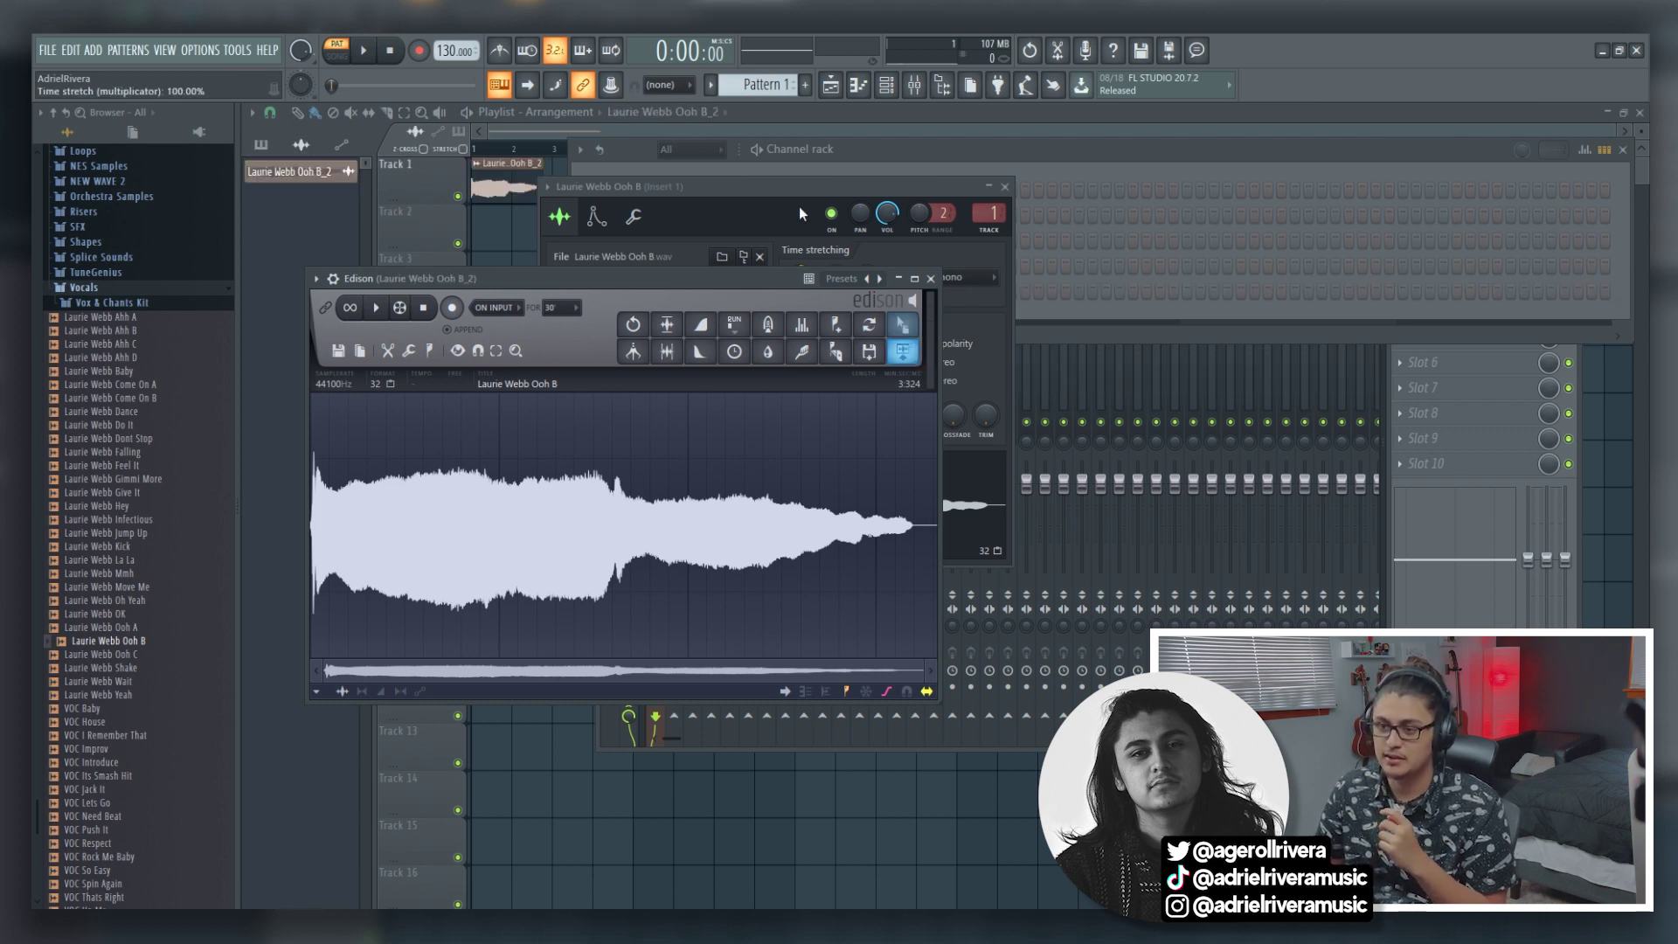
left_click(558, 131)
key("space")
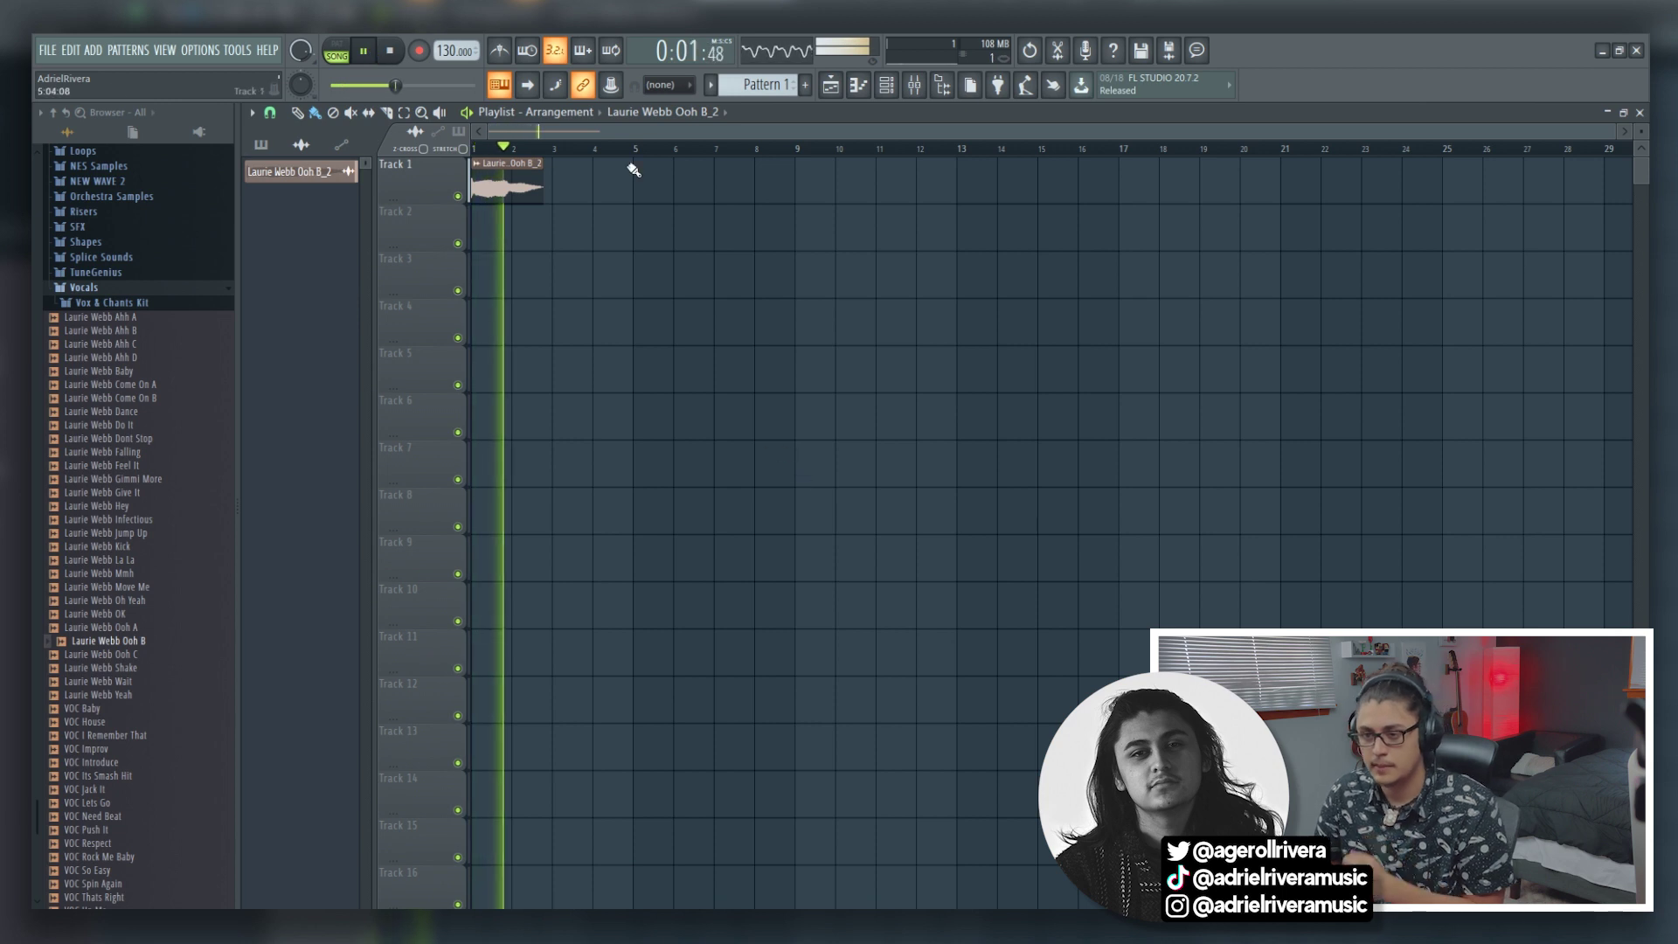